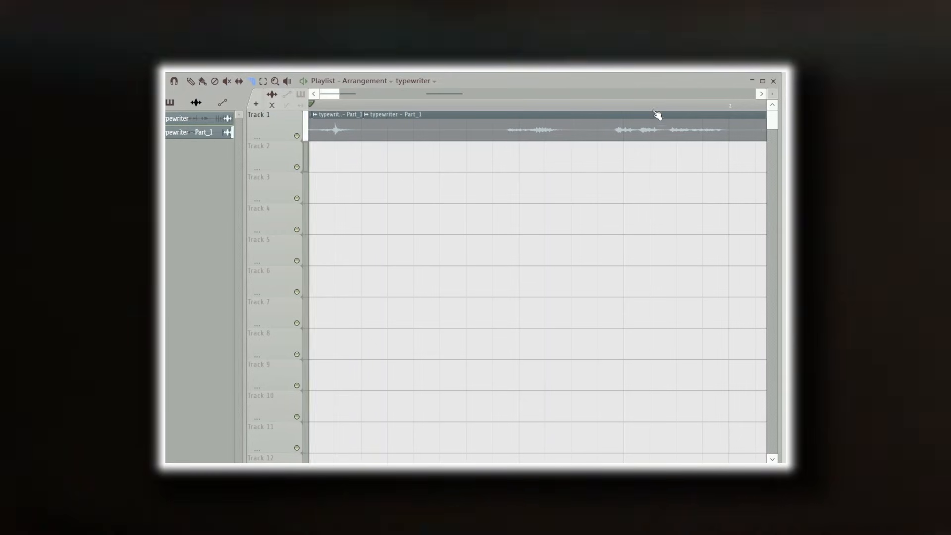
- Audition the typewriter clips layered at the start of Tracks 1 and 2
key(space)
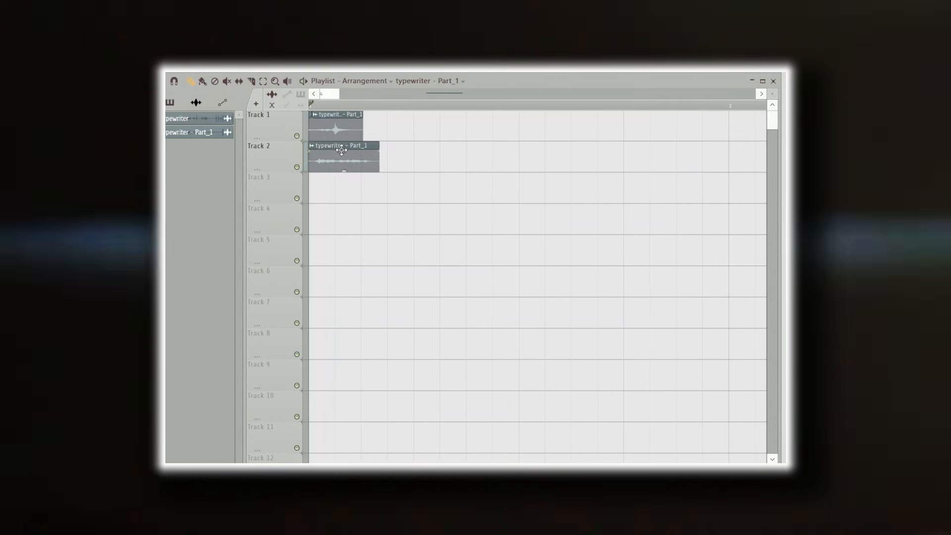
key(space)
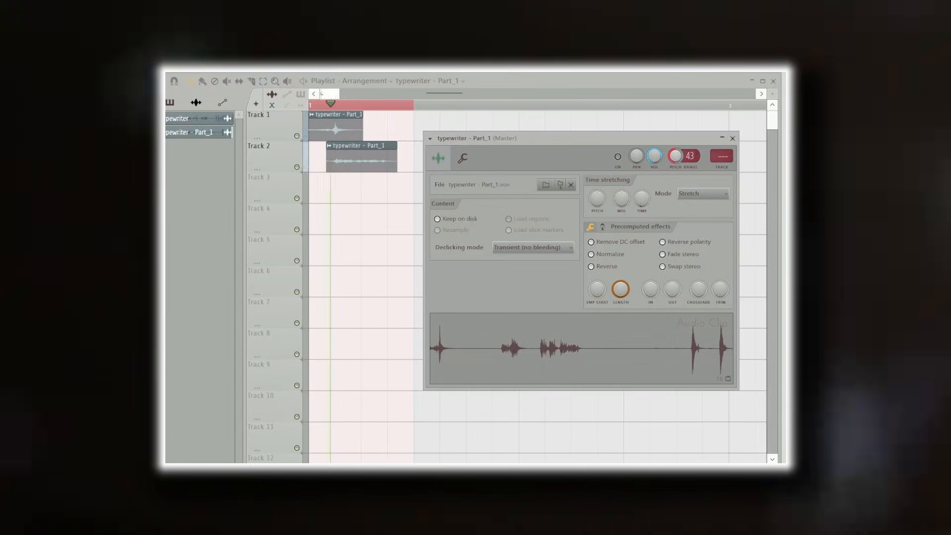
key(space)
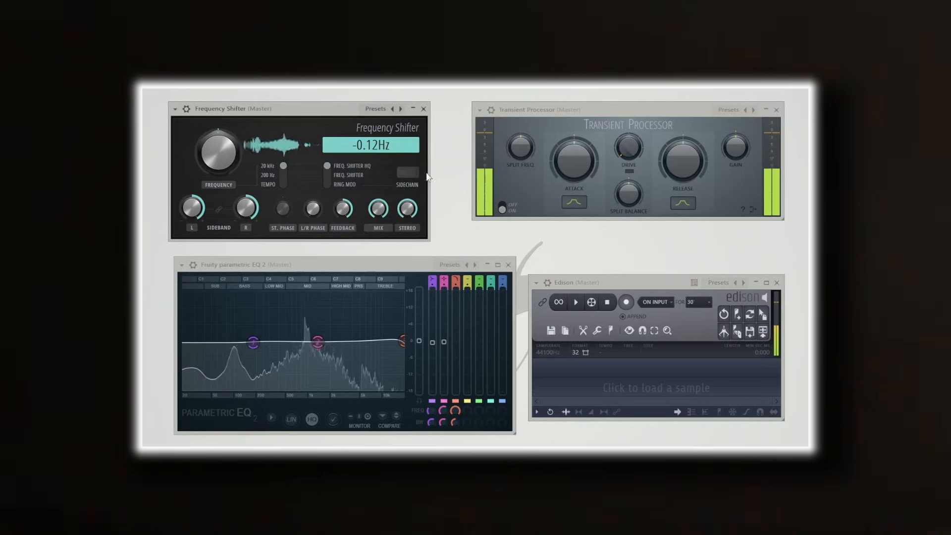
- Raise the Transient Processor's attack, change its attack and release curve shapes, and lower the frequency of the EQ's high band
drag(566, 162, 567, 107)
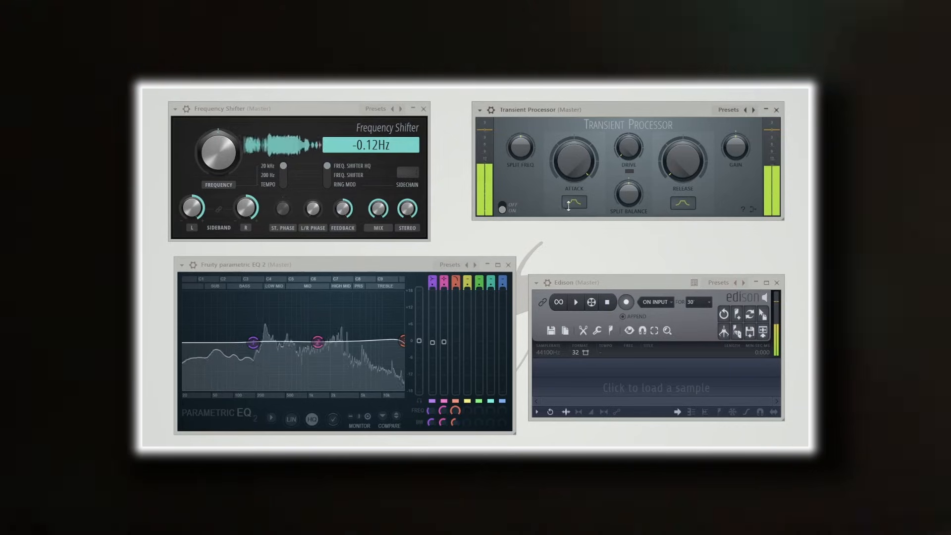
click(569, 204)
click(682, 202)
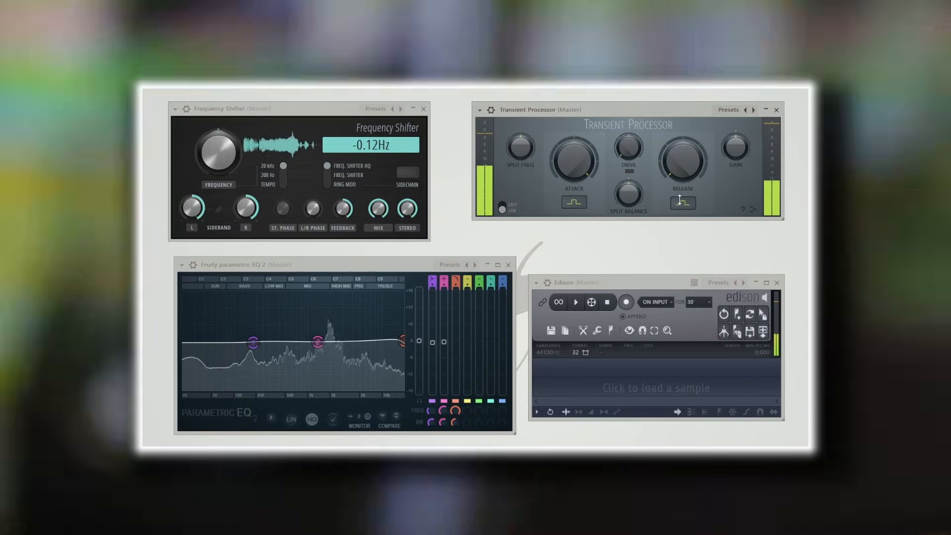
drag(402, 342, 365, 341)
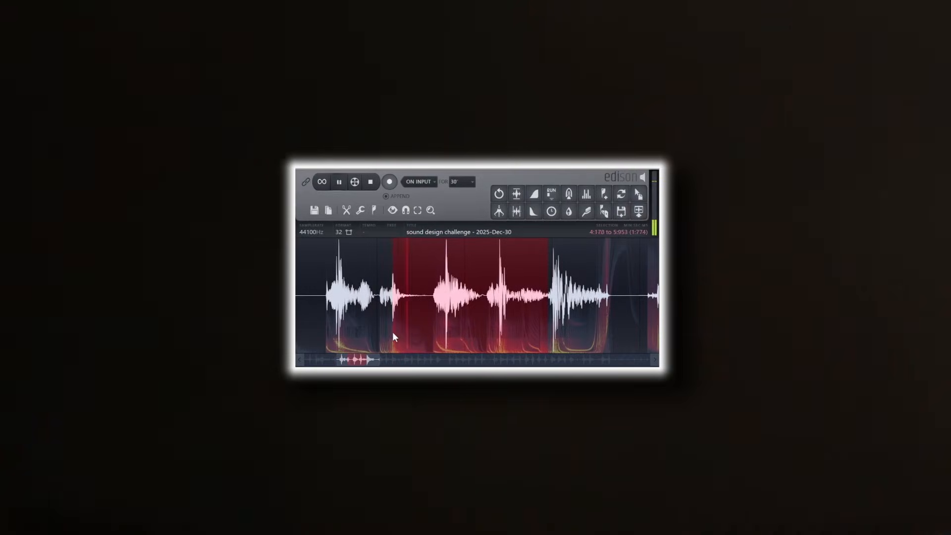
- Select a hit in the Edison recording and audition the sliced clips on Track 2
drag(389, 330, 481, 302)
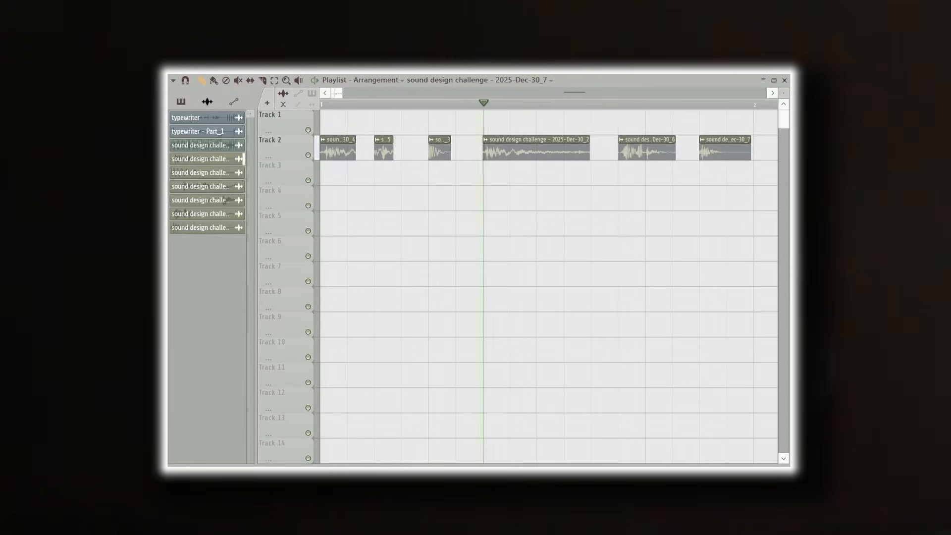
click(429, 104)
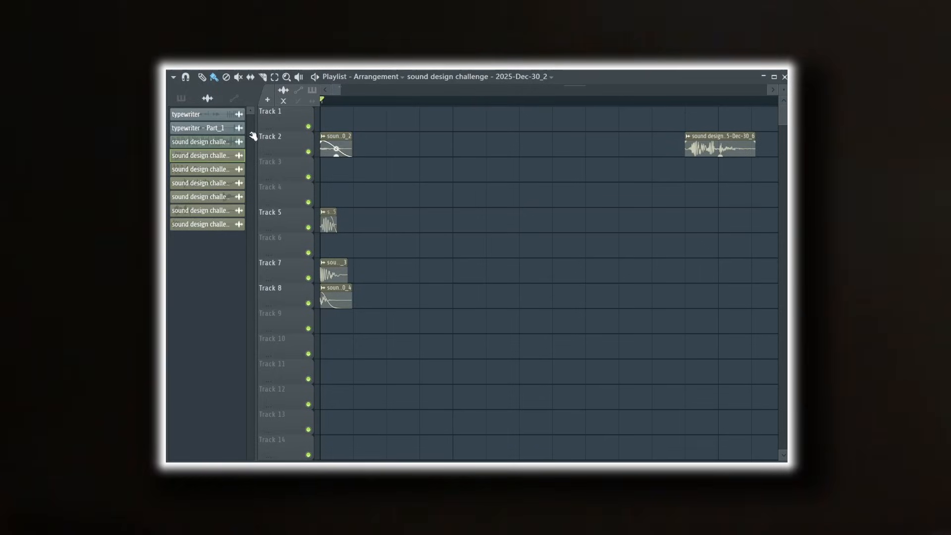
- Stack the trimmed kick layers at the playlist's start, adding clip 6 on Track 3, and record them into Edison
drag(417, 142, 352, 137)
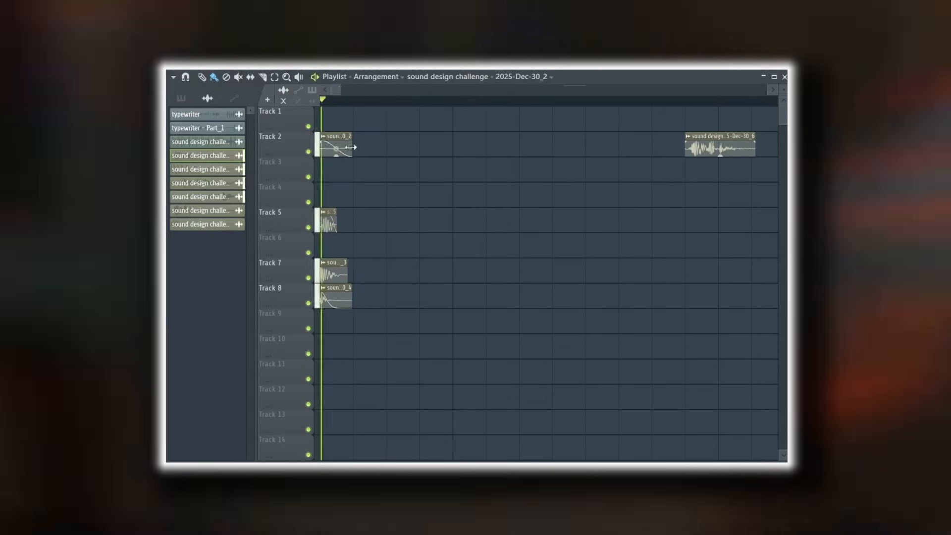
drag(700, 156, 345, 171)
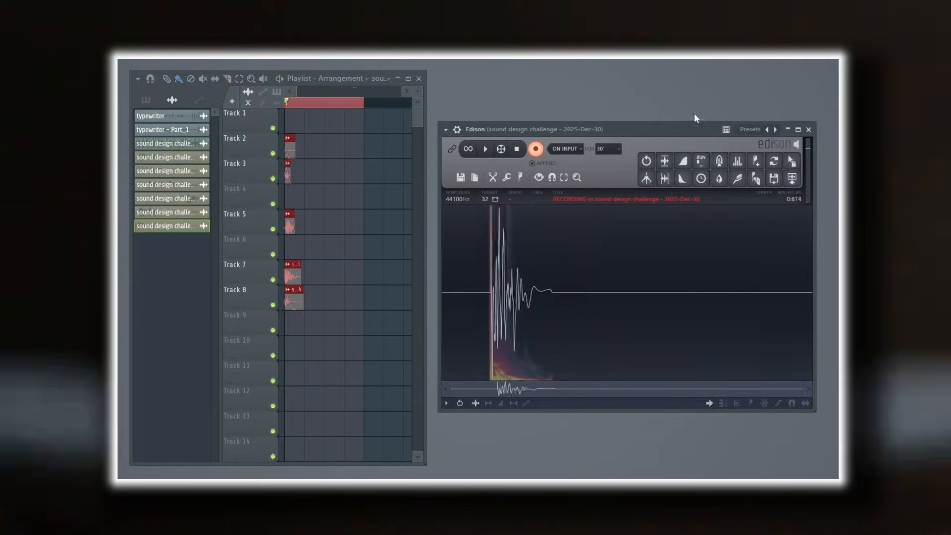
click(664, 177)
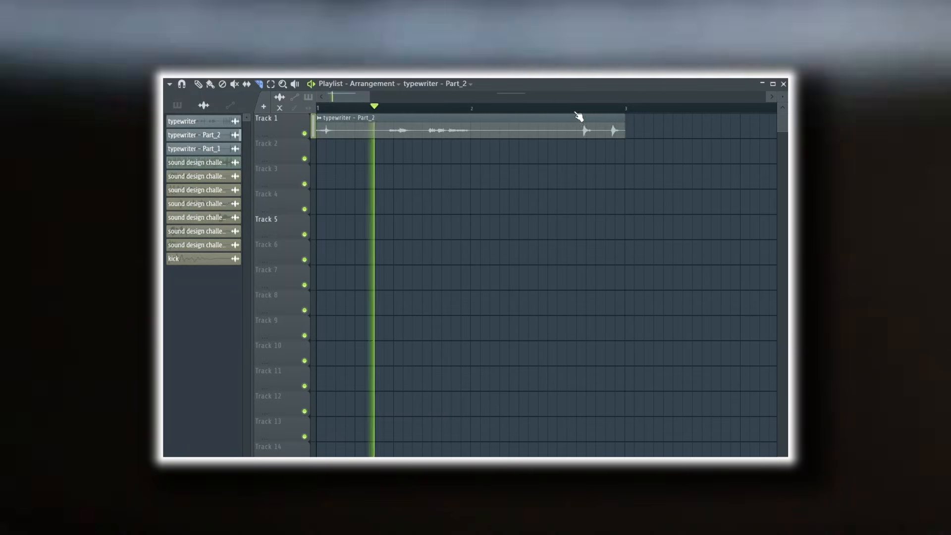
- Raise the Transient Processor's attack to near maximum and increase its release moderately for the snare sound
click(576, 108)
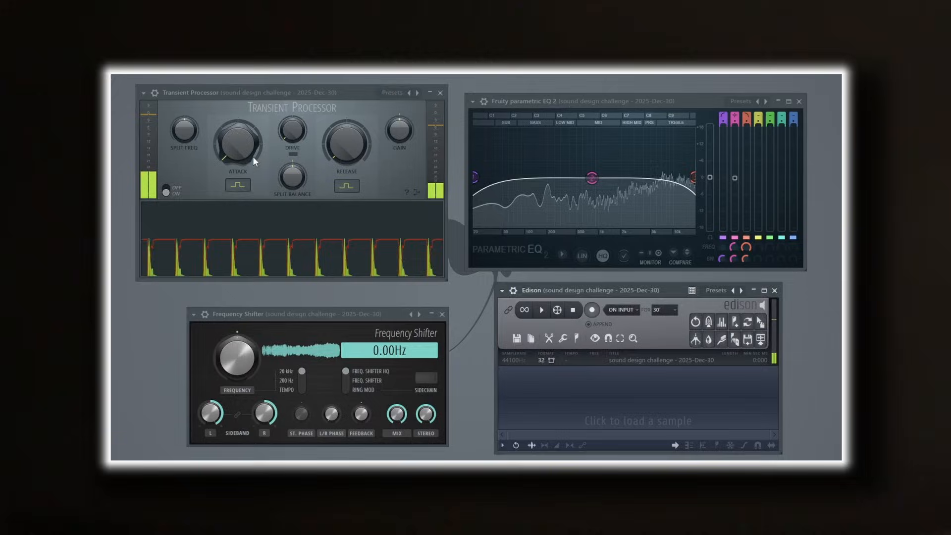
drag(248, 153, 248, 89)
drag(357, 157, 357, 134)
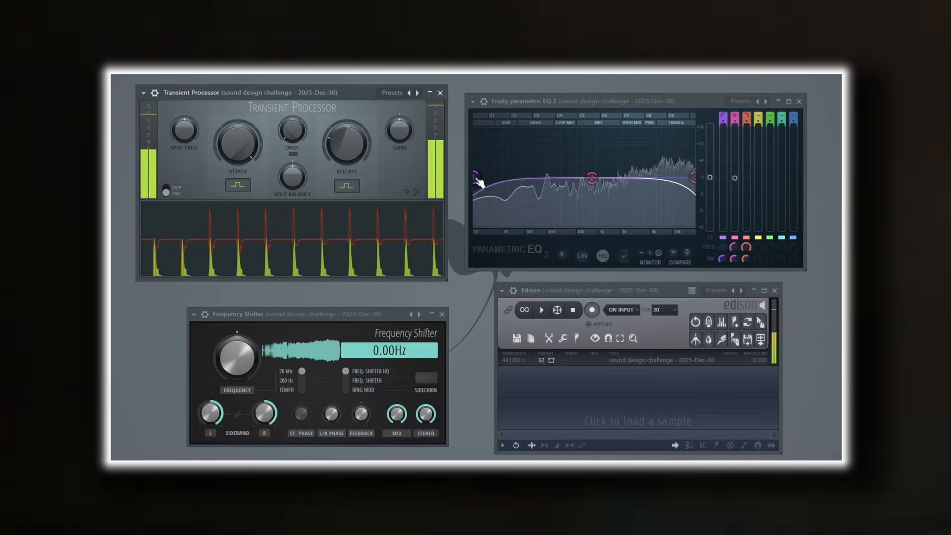
- Cut the low end with the EQ's first band and boost the middle band in the high mids
drag(491, 178, 479, 177)
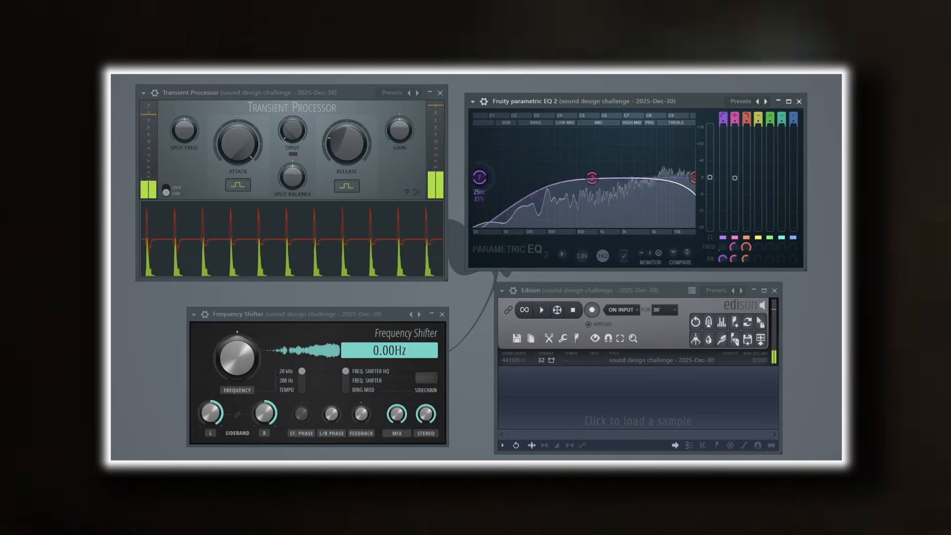
drag(592, 177, 628, 161)
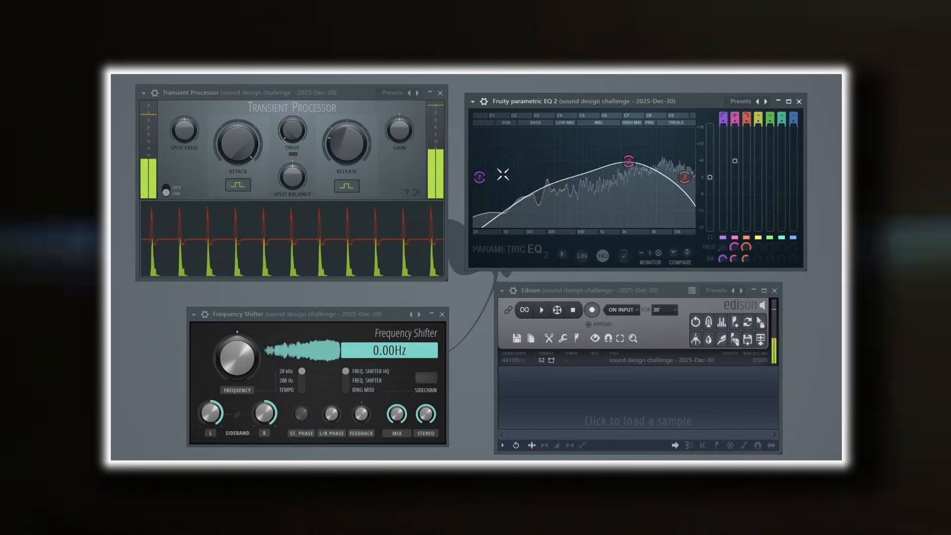
drag(486, 180, 498, 180)
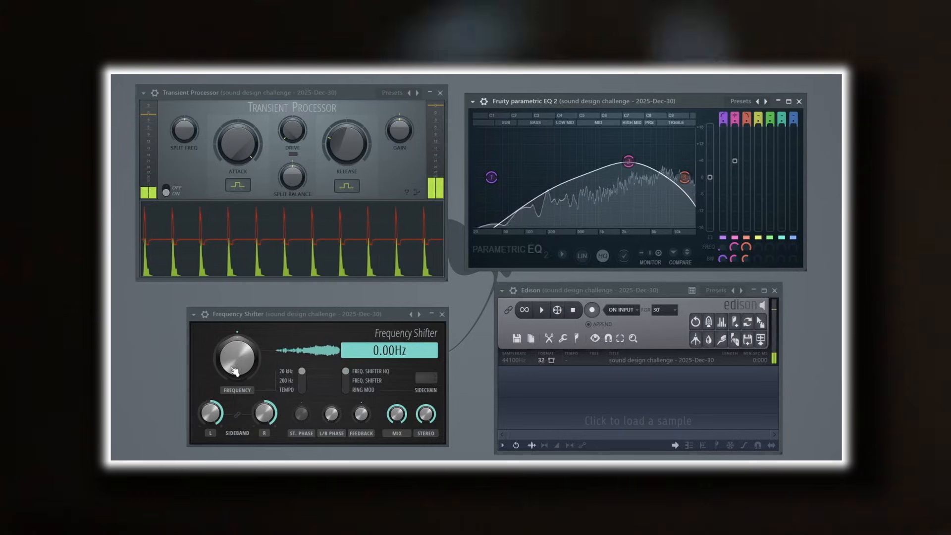
- Set the Frequency Shifter to -3540 Hz and start recording the processed snare hits in Edison
mouse_move(237, 357)
mouse_down()
mouse_move(237, 375)
mouse_move(238, 350)
mouse_up()
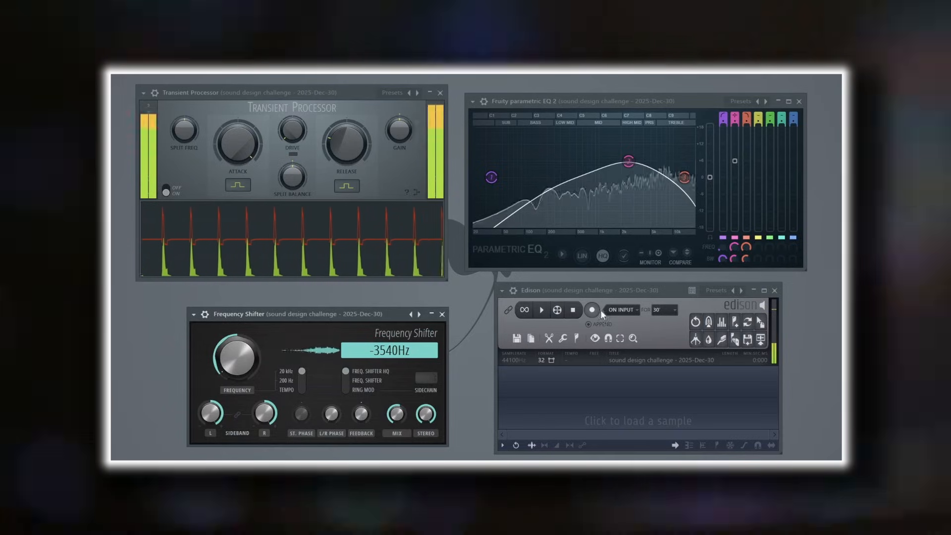
click(592, 310)
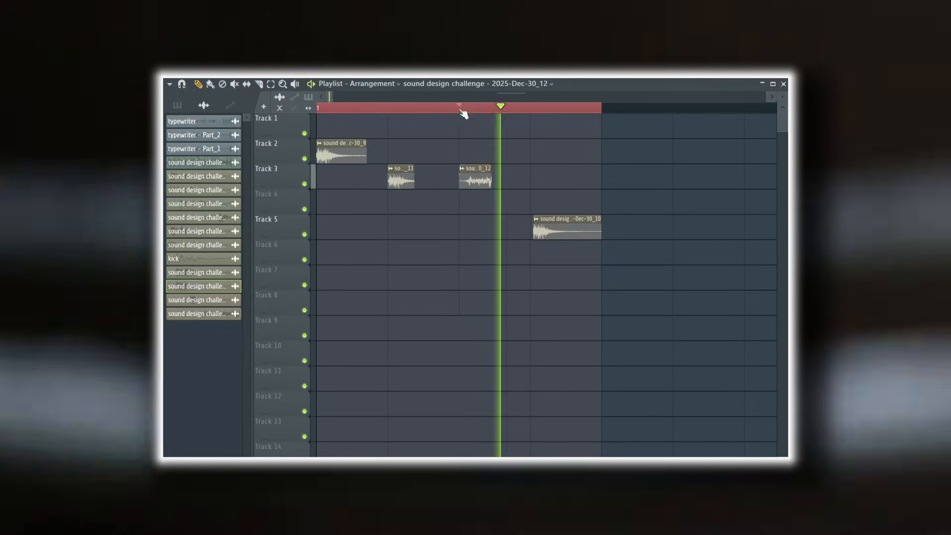
- Stack the snare clips at the playlist's start, placing clip 11 on Track 3 and clip 10 on Track 4, and adjust their lengths
click(460, 107)
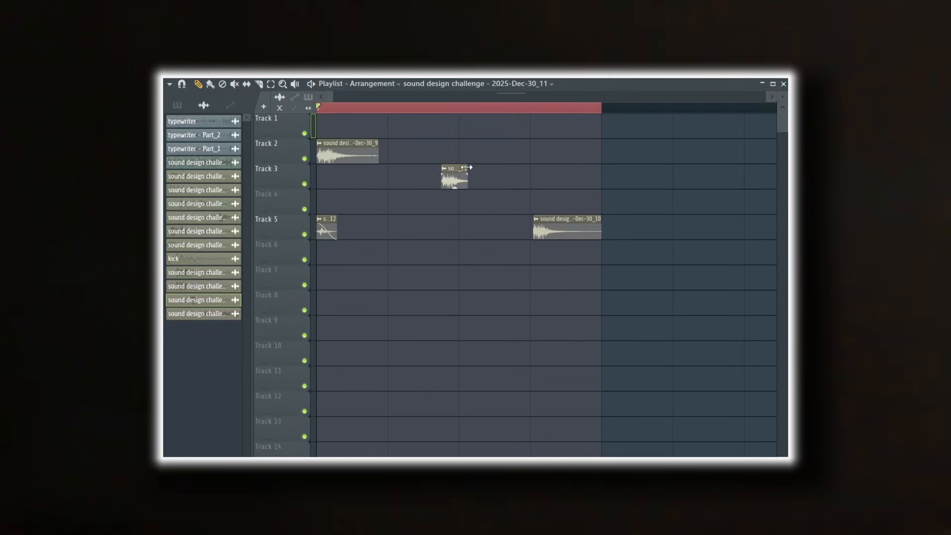
drag(380, 168, 327, 175)
click(344, 150)
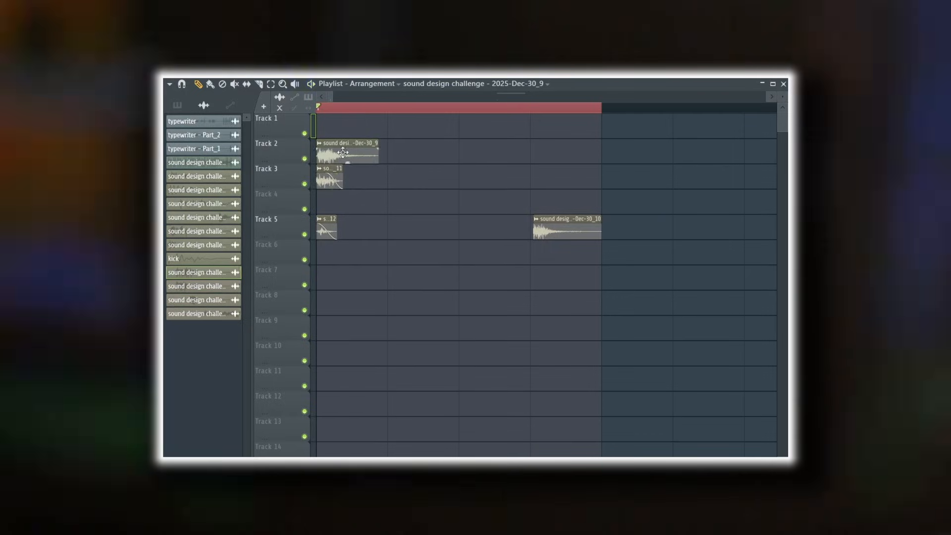
drag(377, 143, 383, 141)
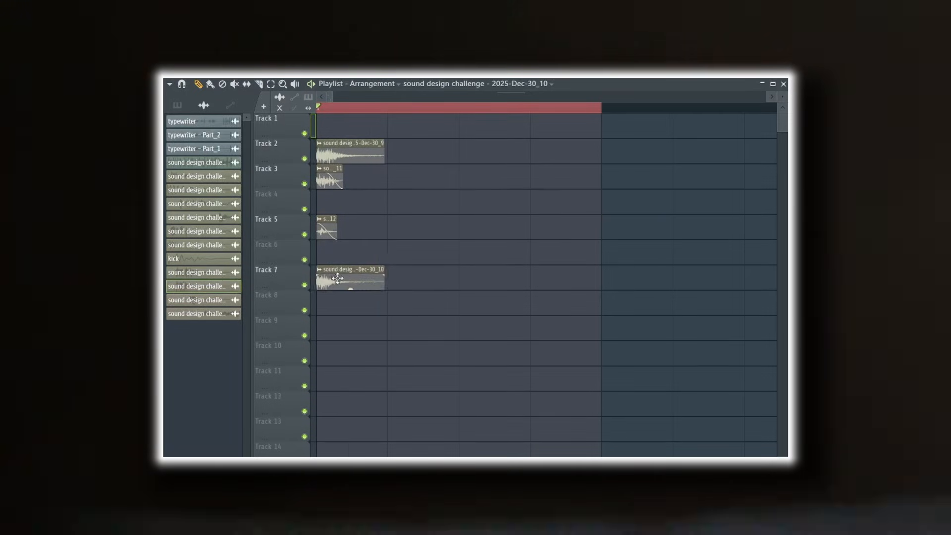
drag(337, 279, 337, 203)
drag(342, 170, 369, 169)
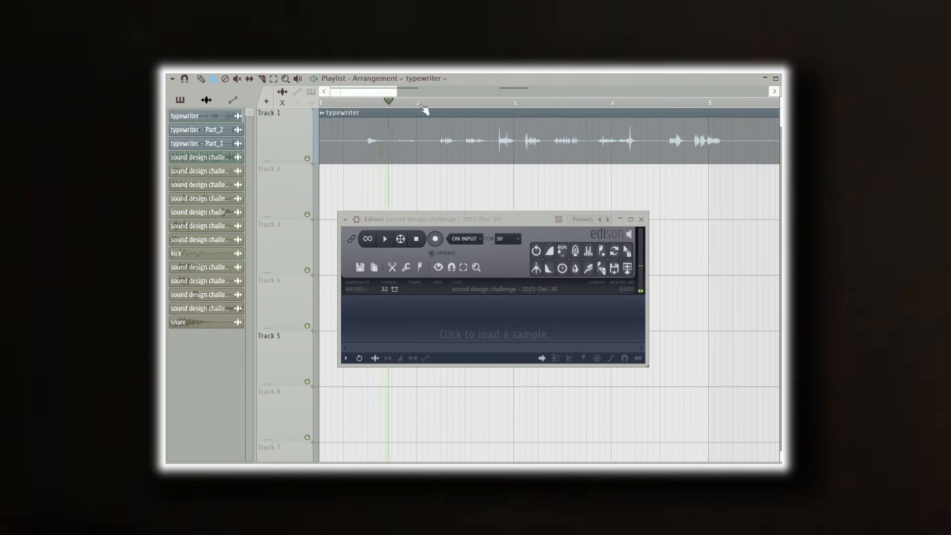
- Record a short sound from bar 1 of the typewriter clip into Edison by repeatedly replaying it
click(370, 103)
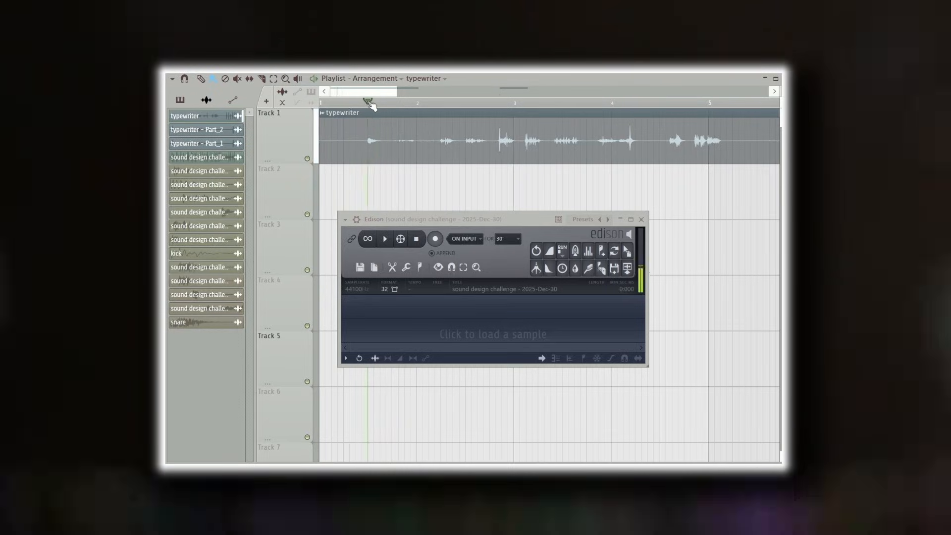
click(366, 102)
key(space)
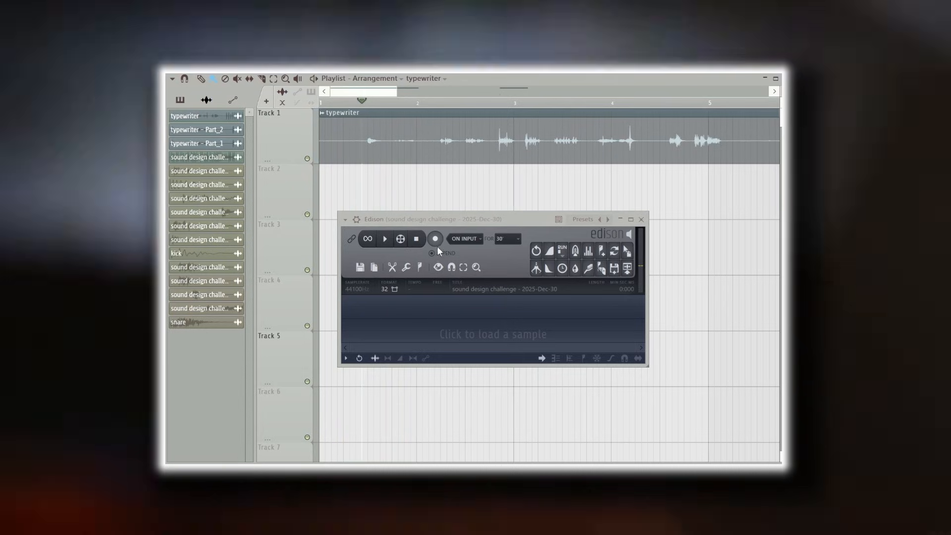
click(435, 240)
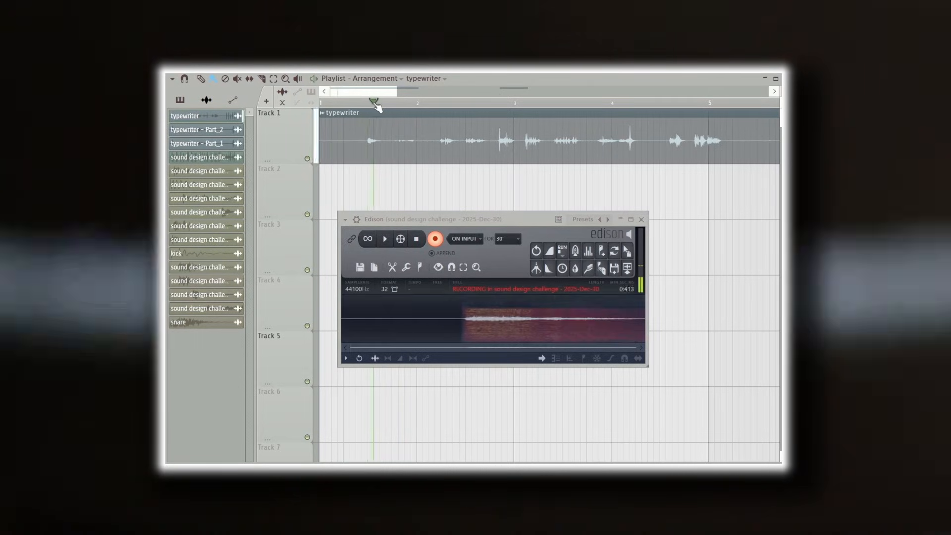
mouse_move(371, 105)
mouse_down()
mouse_move(417, 113)
mouse_move(369, 114)
mouse_move(383, 117)
mouse_up()
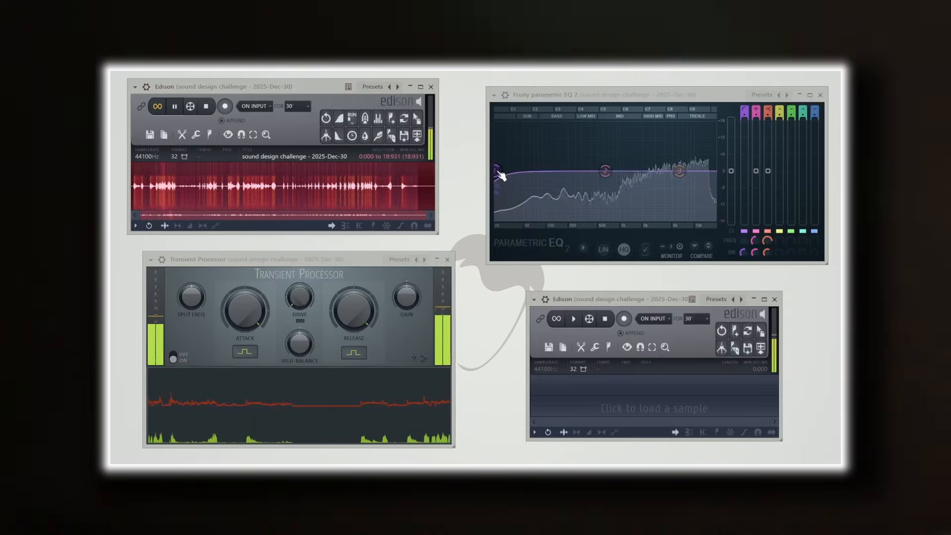
- Move the EQ's low-cut band up to the midrange and adjust its bandwidth
drag(527, 172, 605, 171)
scroll(626, 173, up, 4)
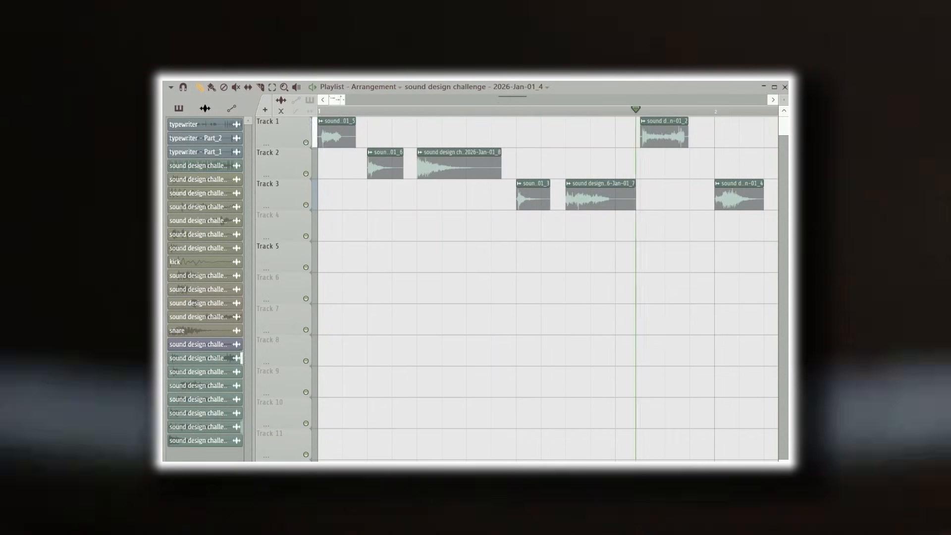
- Place clips 7 and 5 at the start of Tracks 5 and 1, move clip 6 to Track 4, and remove clip 3
drag(385, 169, 335, 169)
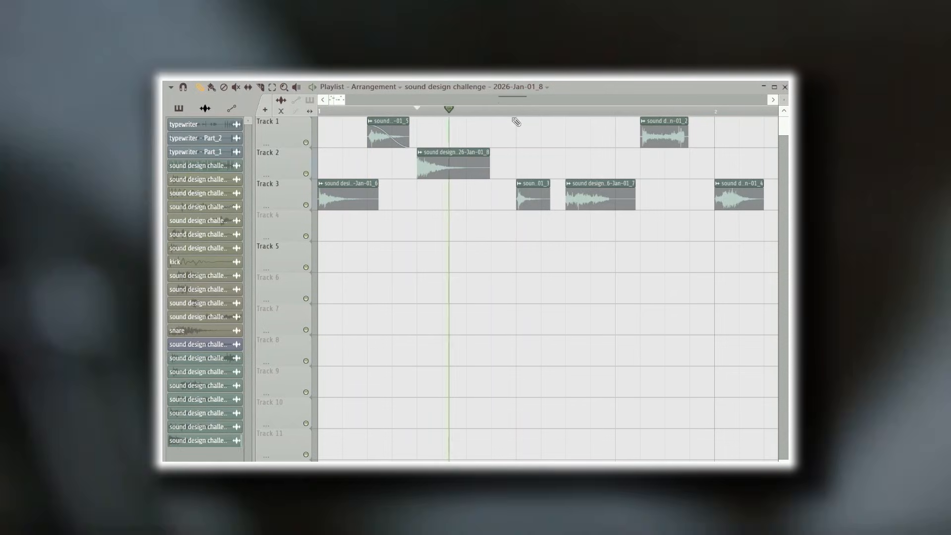
click(547, 193)
drag(628, 199, 609, 198)
drag(580, 193, 618, 189)
drag(609, 200, 344, 260)
drag(346, 198, 420, 198)
drag(388, 134, 339, 134)
drag(421, 198, 595, 229)
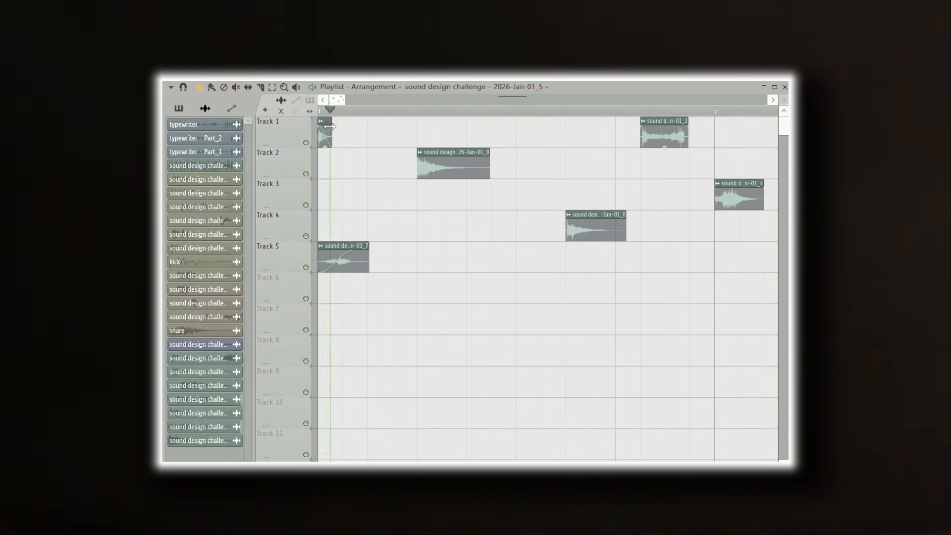
- Layer the remaining hi-hat clips at the playlist's start across Tracks 1 to 5 and record the combined hit into Edison
drag(330, 126, 350, 127)
drag(436, 164, 337, 164)
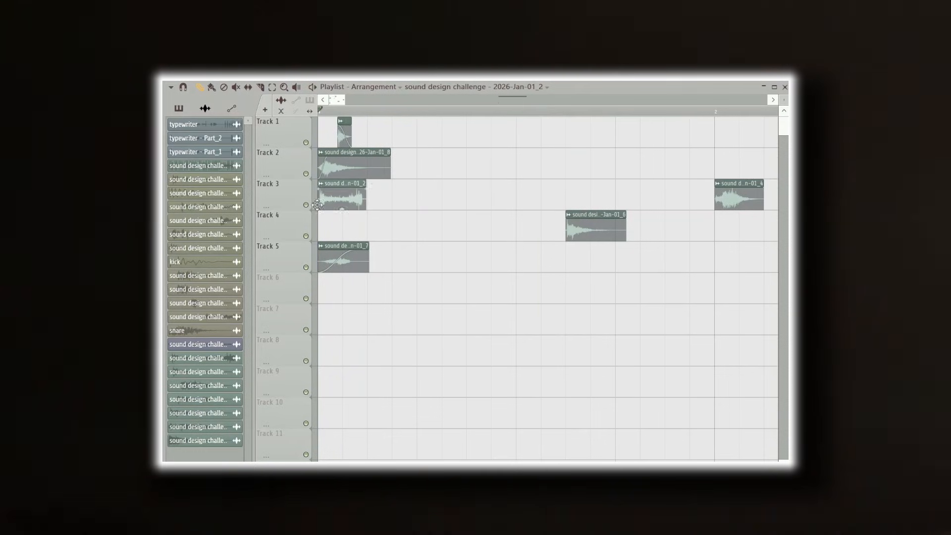
drag(341, 209, 347, 209)
drag(355, 199, 335, 158)
drag(339, 135, 510, 135)
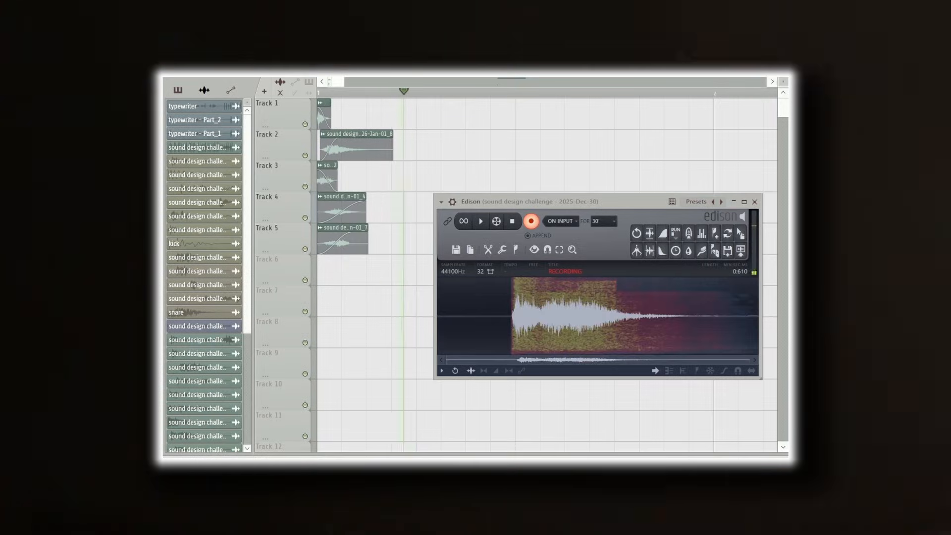
key(space)
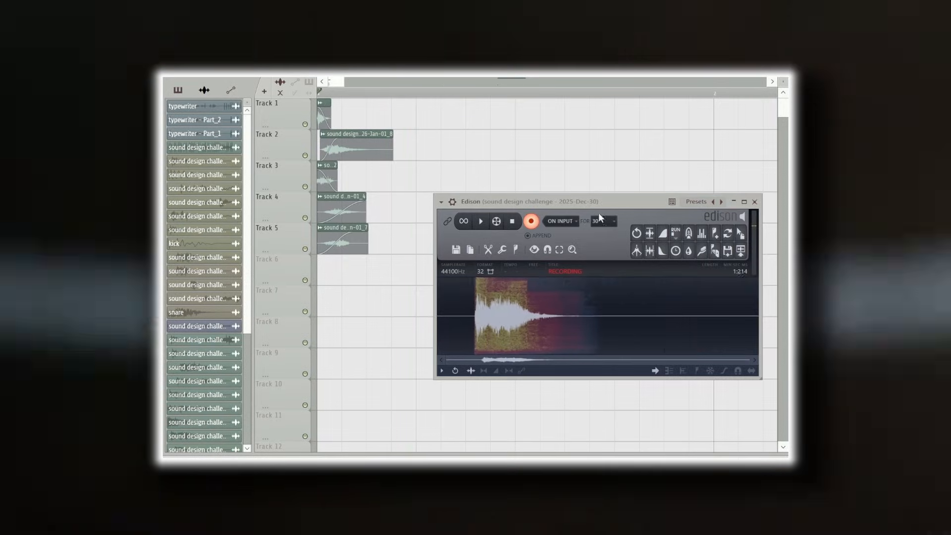
click(651, 254)
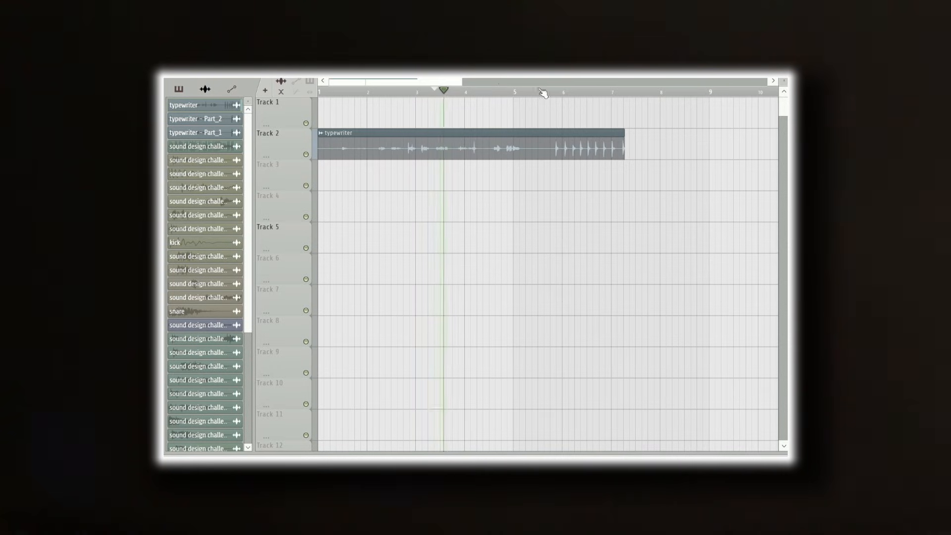
- Record the section of the typewriter clip just after bar 3 into Edison by replaying it
click(554, 94)
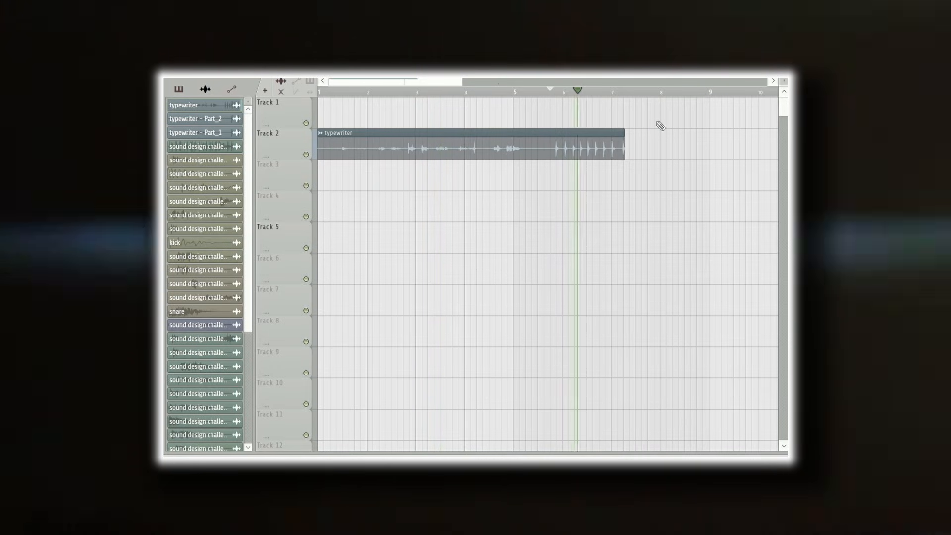
click(438, 91)
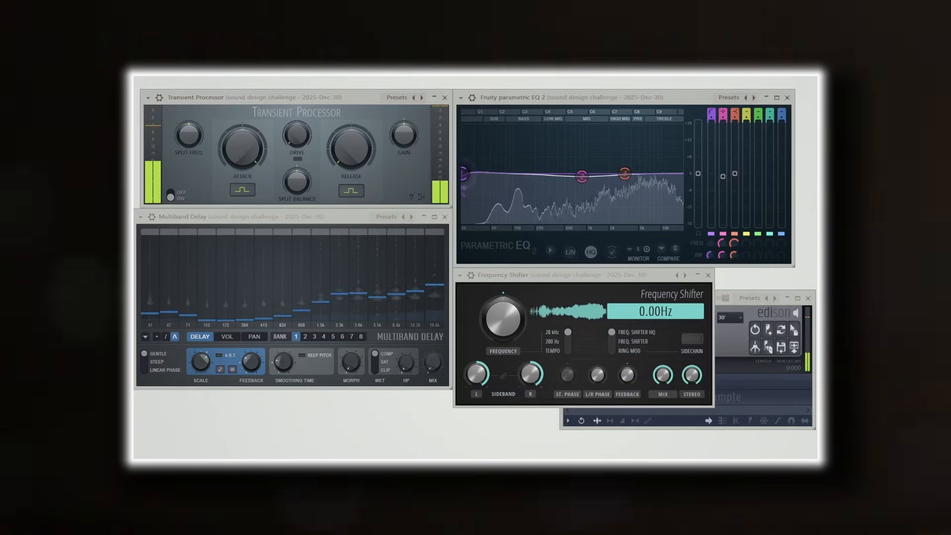
- Move the EQ's low-cut band up to the low mids, boost its high band, and start recording into Edison
drag(478, 174, 564, 174)
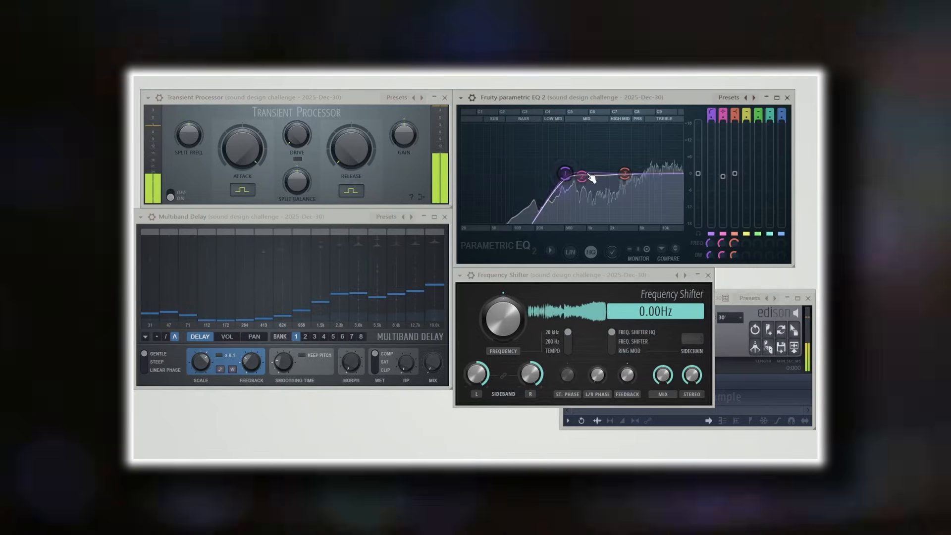
drag(636, 173, 627, 155)
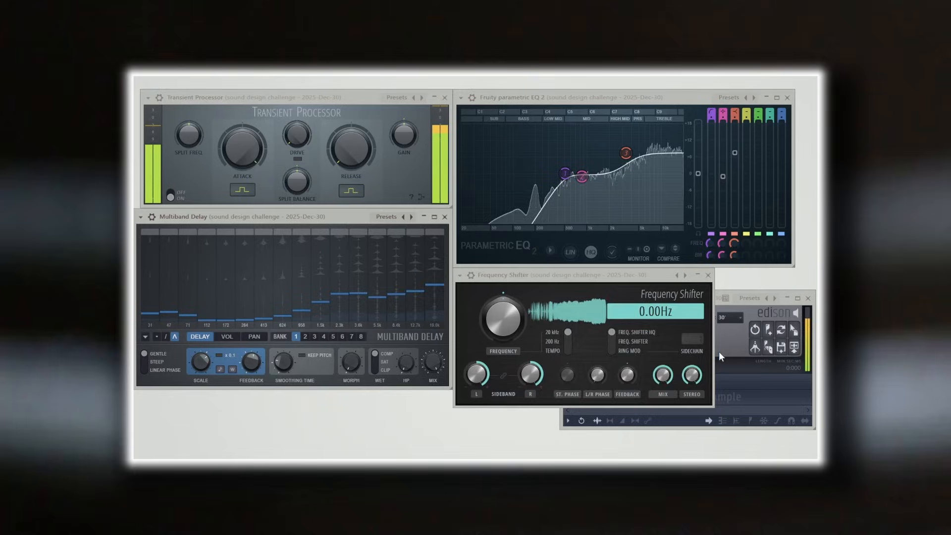
click(730, 350)
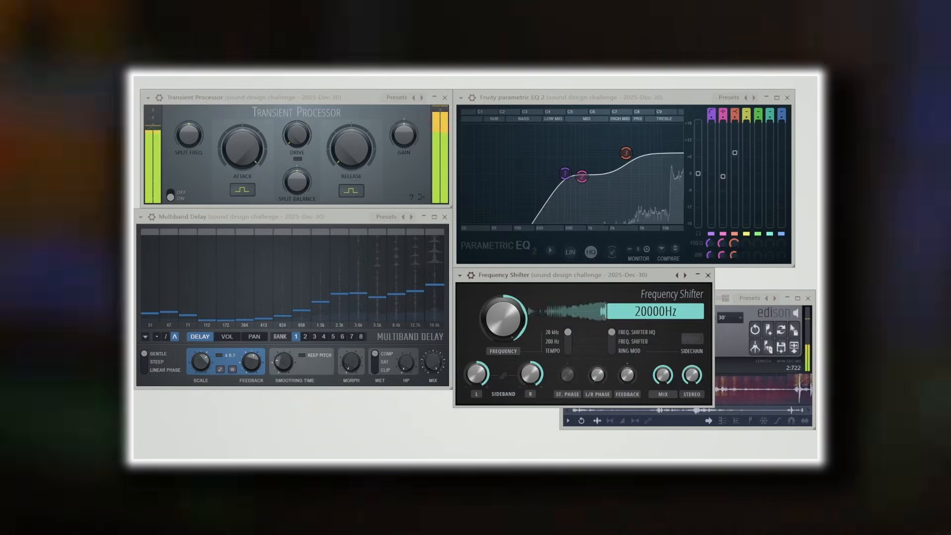
- While recording, repeatedly redraw the Multiband Delay's delay curve and sweep the Frequency Shifter down from 20000 Hz to -20000 Hz
drag(371, 298, 371, 276)
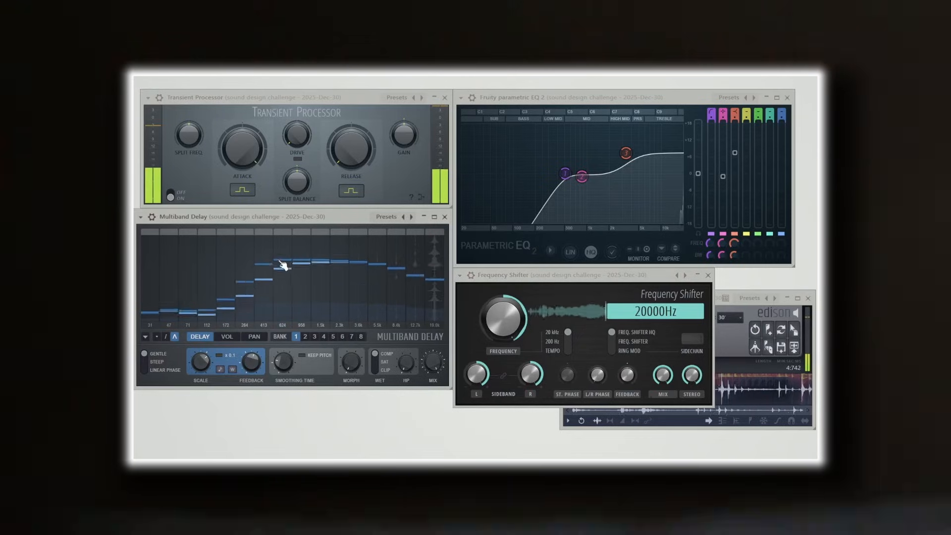
mouse_move(280, 263)
mouse_down()
mouse_move(406, 268)
mouse_move(419, 250)
mouse_up()
drag(503, 318, 503, 334)
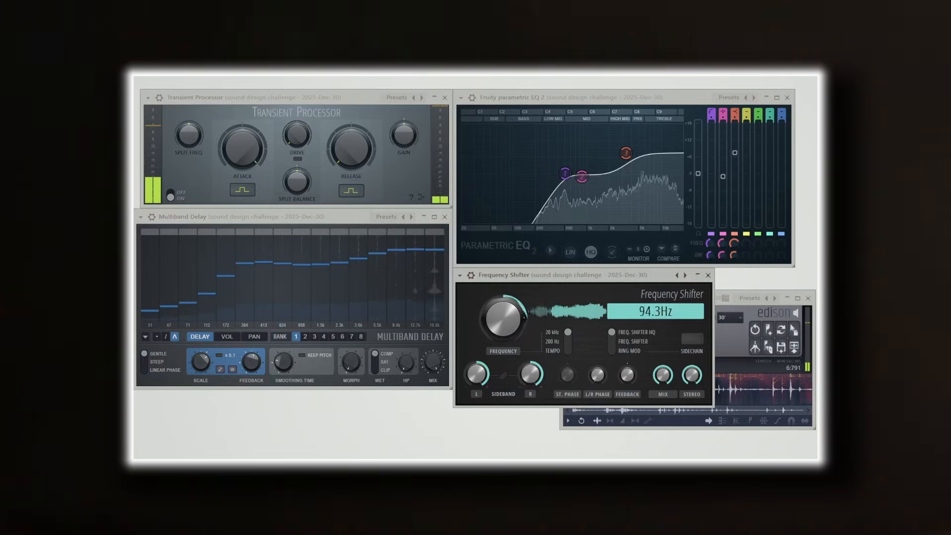
drag(376, 308, 232, 287)
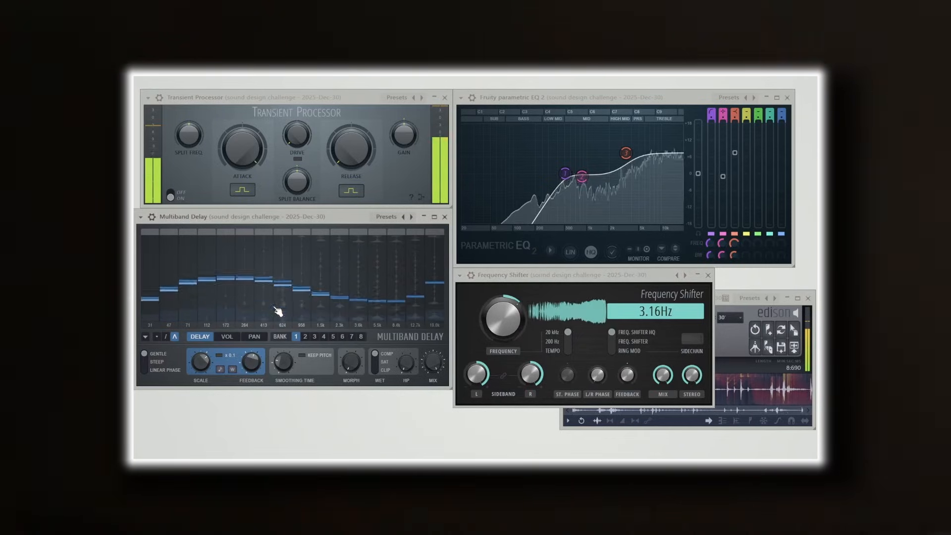
drag(505, 331, 505, 371)
drag(429, 267, 345, 269)
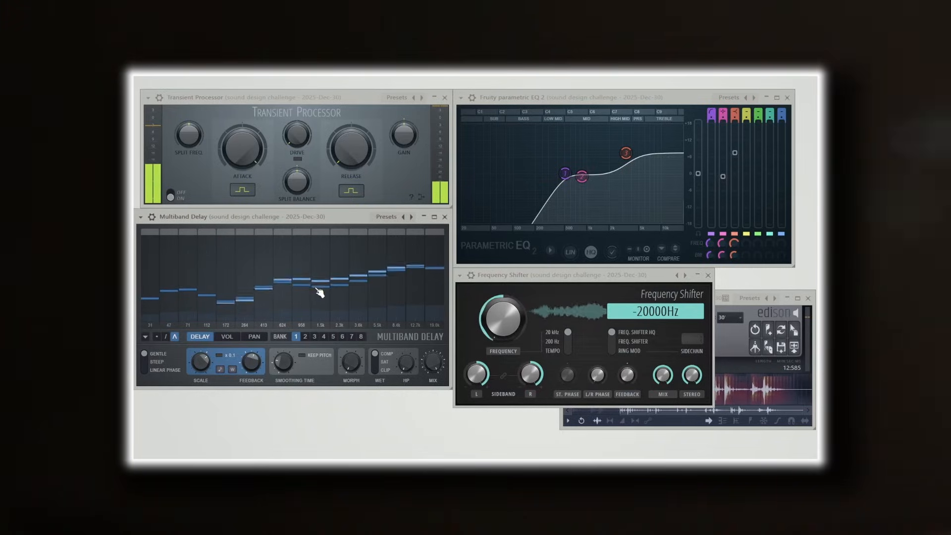
- Keep redrawing the Multiband Delay's curve during the recording, raising the Frequency Shifter to 1039 Hz and sweeping it back down
mouse_move(436, 300)
mouse_down()
mouse_move(405, 308)
mouse_move(300, 288)
mouse_up()
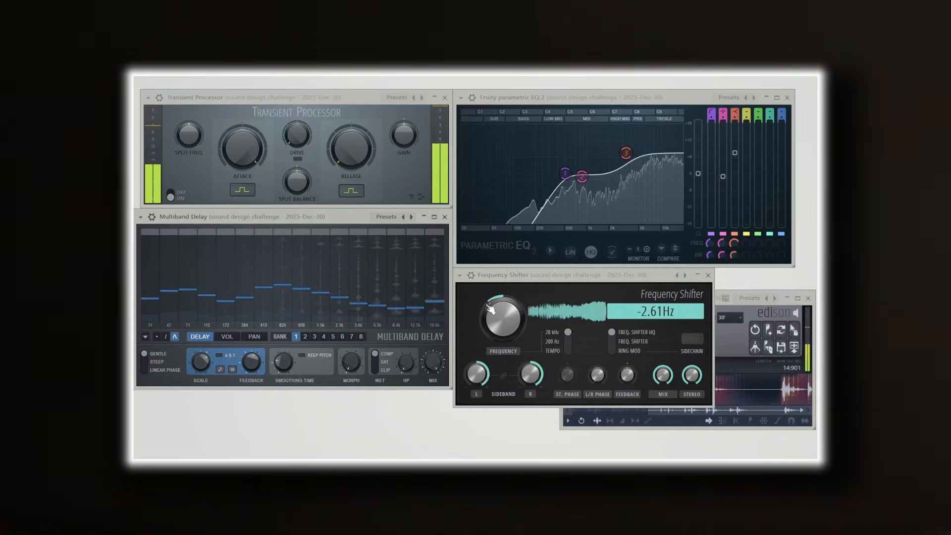
drag(503, 320, 503, 297)
drag(389, 296, 381, 259)
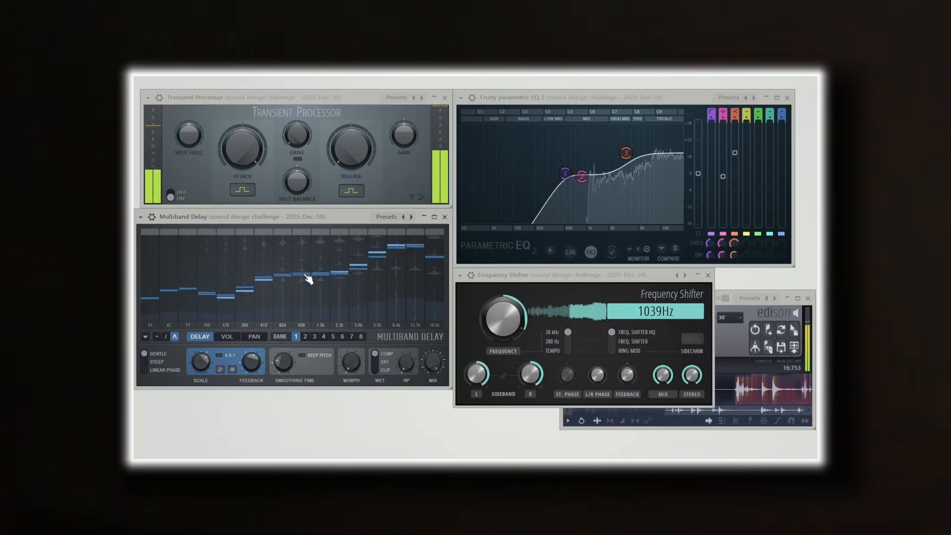
mouse_move(274, 266)
mouse_down()
mouse_move(307, 272)
mouse_move(389, 323)
mouse_up()
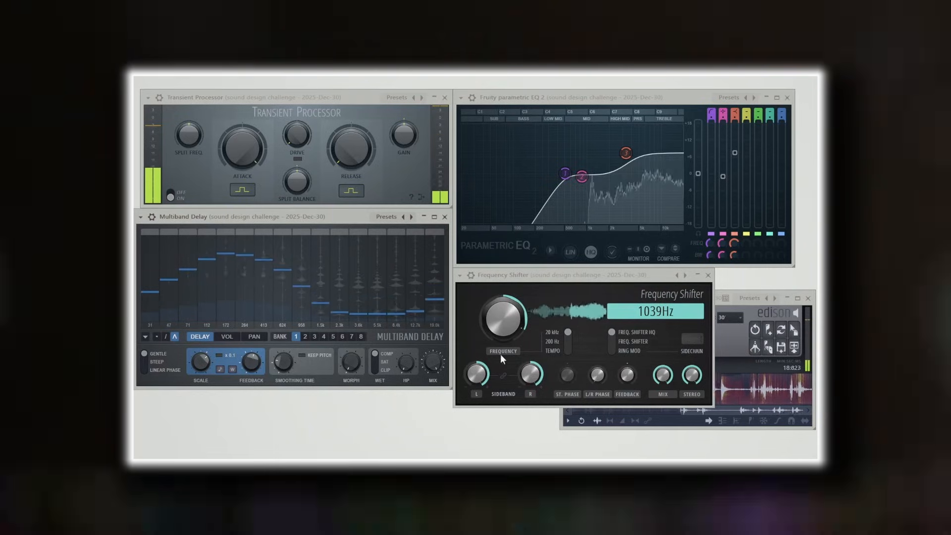
drag(501, 354, 500, 379)
mouse_move(396, 295)
mouse_down()
mouse_move(342, 277)
mouse_move(294, 300)
mouse_up()
mouse_move(401, 256)
mouse_down()
mouse_move(246, 263)
mouse_move(350, 257)
mouse_move(302, 282)
mouse_move(447, 274)
mouse_move(272, 315)
mouse_move(150, 287)
mouse_up()
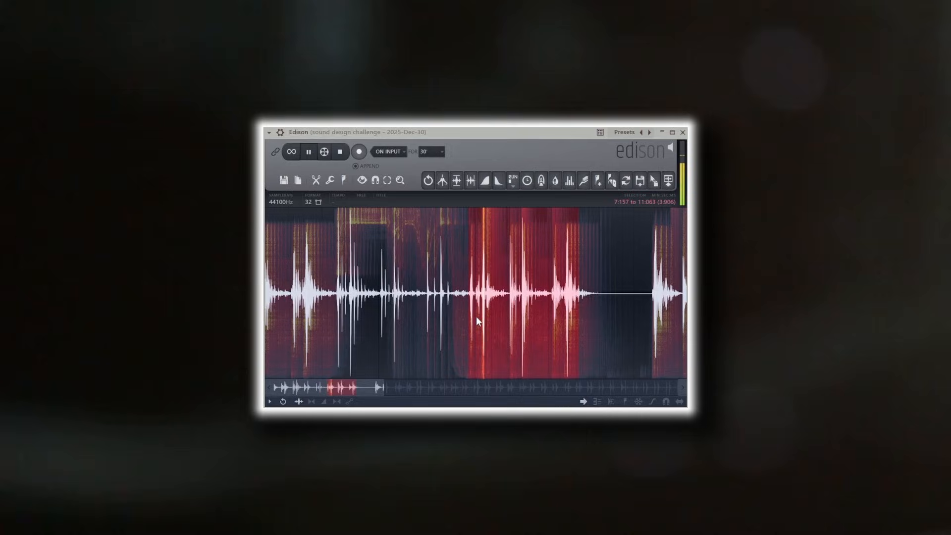
- Select and audition the double hit between about 9:070 and 9:215 in the Edison recording
drag(469, 317, 526, 314)
scroll(528, 312, up, 7)
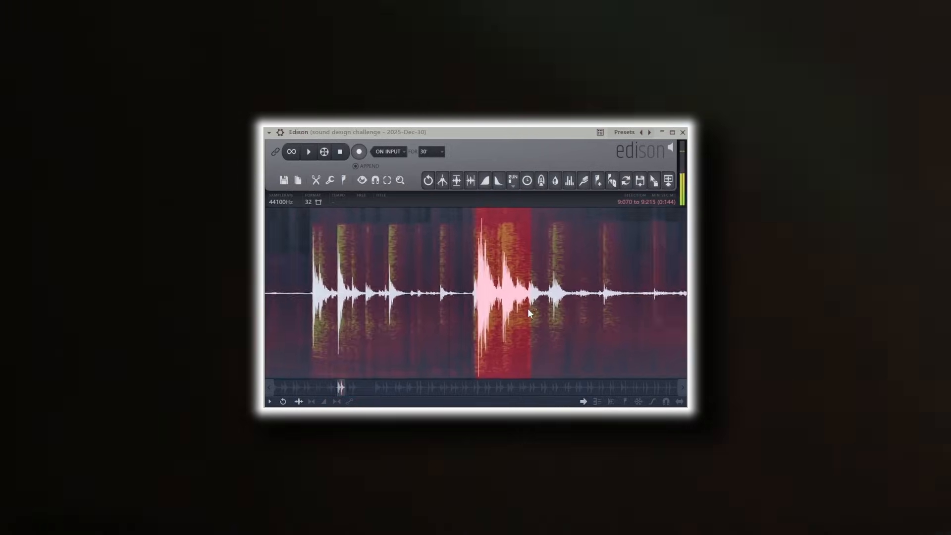
drag(422, 302, 426, 302)
key(space)
click(444, 185)
key(space)
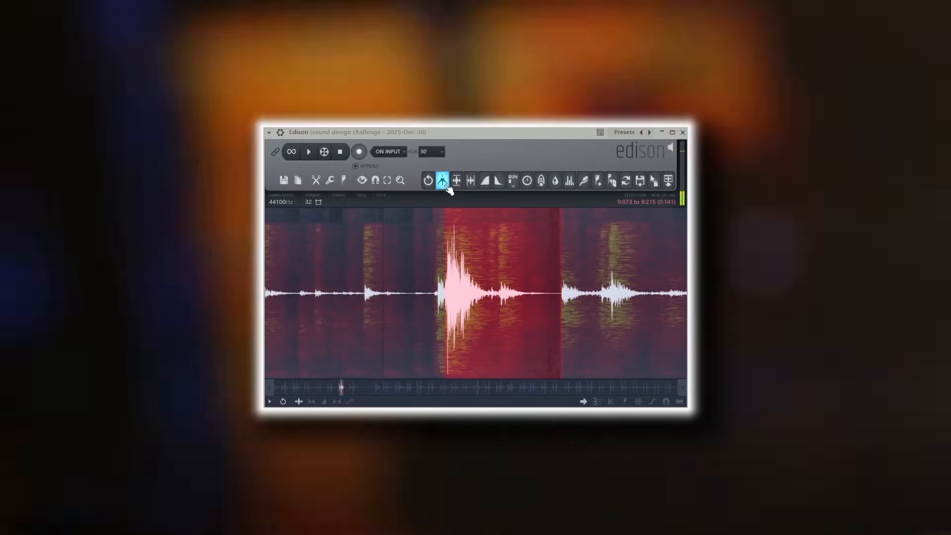
- Audition the hits following 9:215 in the recording, including the one from 10:534 to 10:821
scroll(529, 264, down, 5)
drag(542, 277, 618, 297)
key(space)
drag(505, 307, 586, 307)
scroll(587, 307, down, 4)
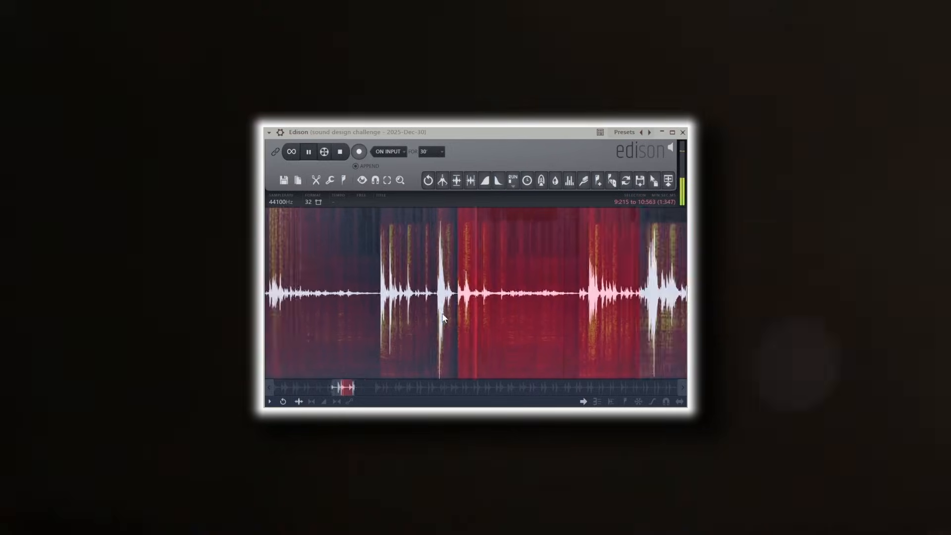
drag(467, 306, 505, 306)
drag(396, 306, 495, 316)
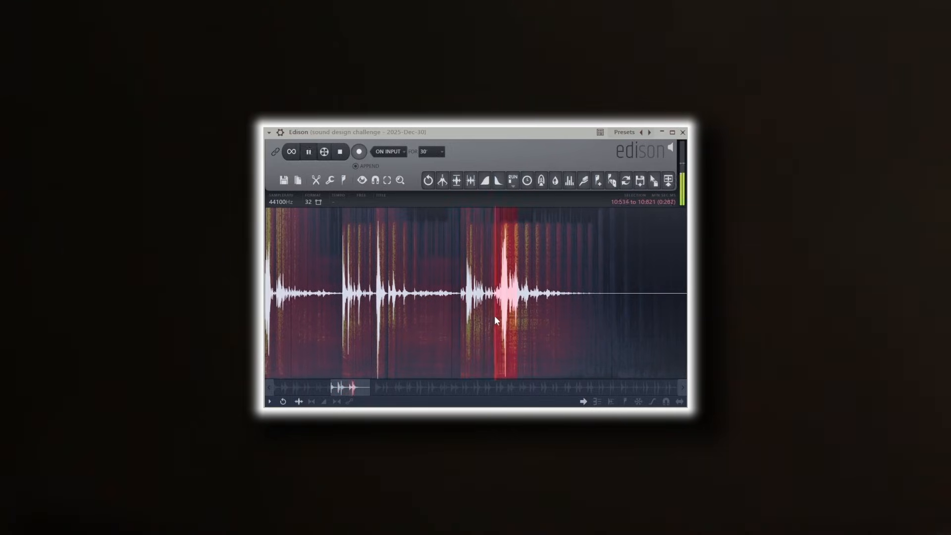
key(space)
- Narrow the selection to short individual hits in the recording and audition them
scroll(500, 316, up, 4)
drag(431, 312, 450, 311)
key(space)
scroll(461, 311, up, 4)
scroll(490, 315, up, 3)
drag(582, 313, 601, 310)
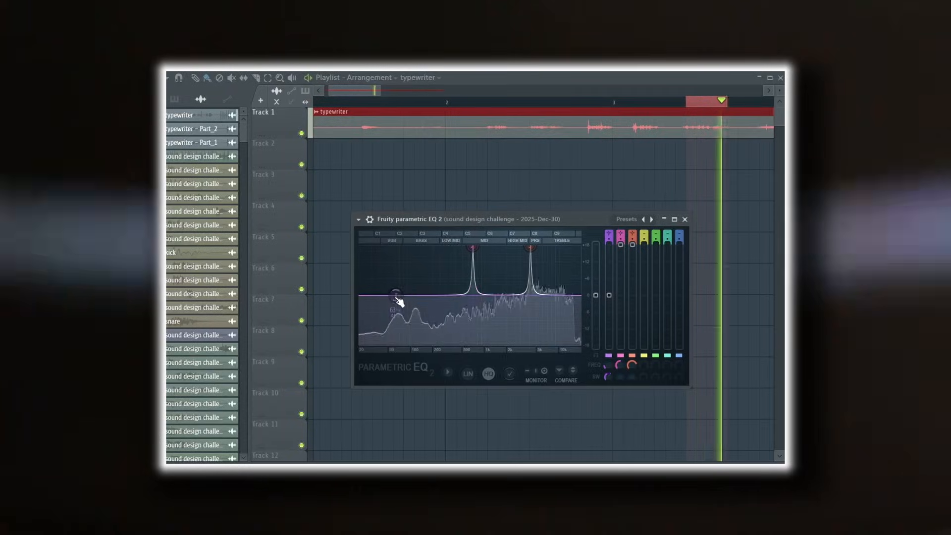
- Raise EQ band 1 to a strong narrow peak and set its key to C5 (523.3 Hz)
drag(396, 299, 427, 253)
right_click(427, 254)
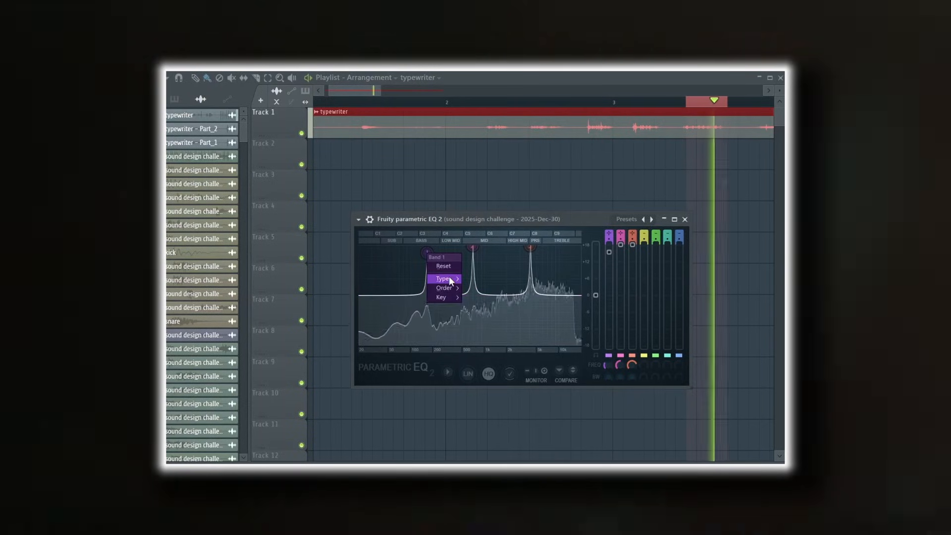
mouse_move(447, 296)
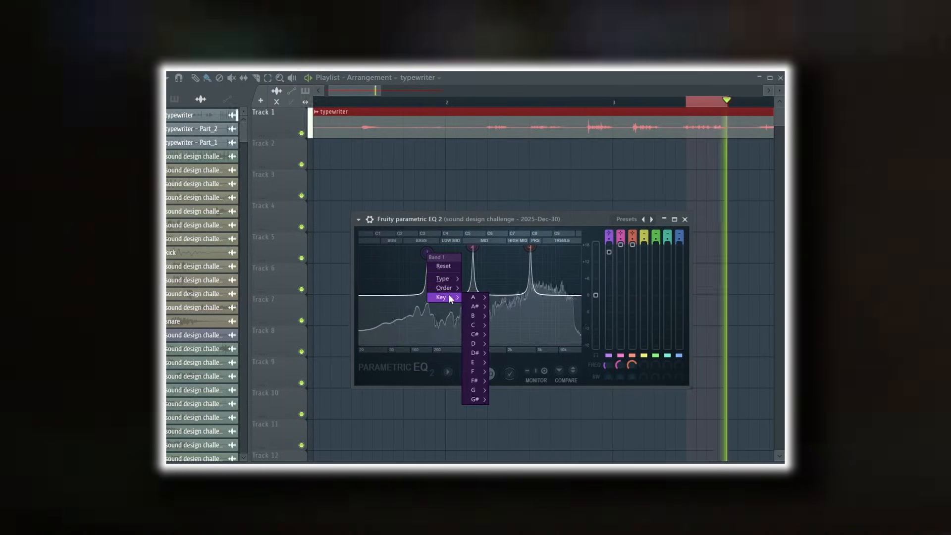
mouse_move(478, 325)
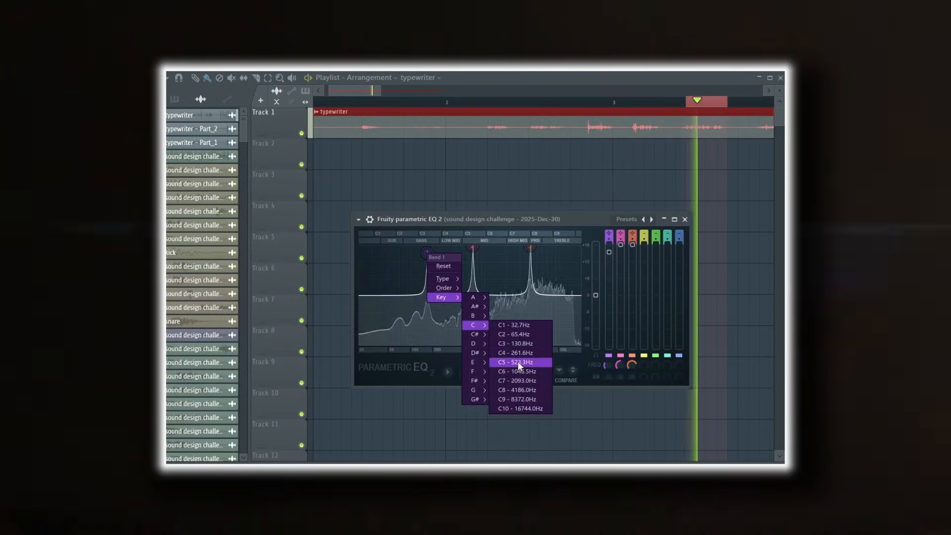
click(518, 361)
- Set the keys of EQ bands 2 and 3 to C5 so they stack with band 1
right_click(475, 250)
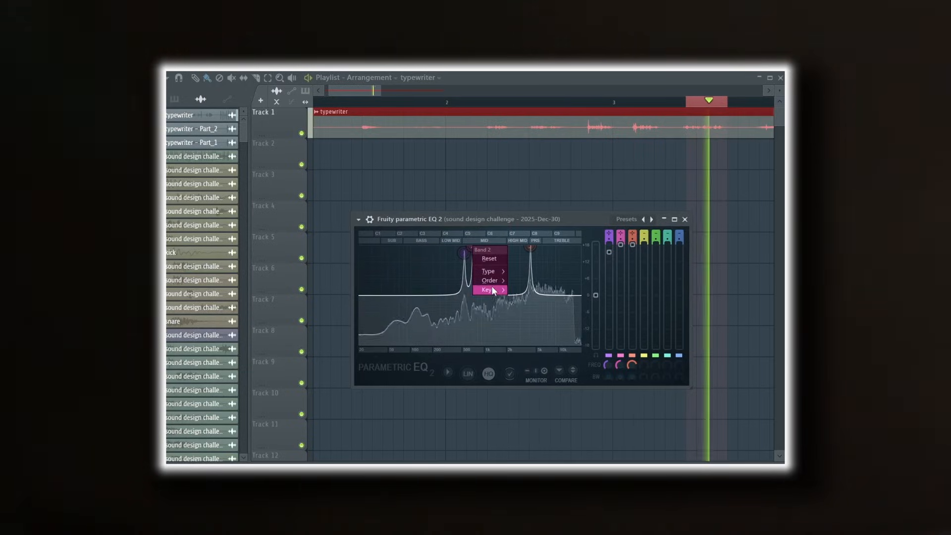
mouse_move(493, 291)
mouse_move(519, 317)
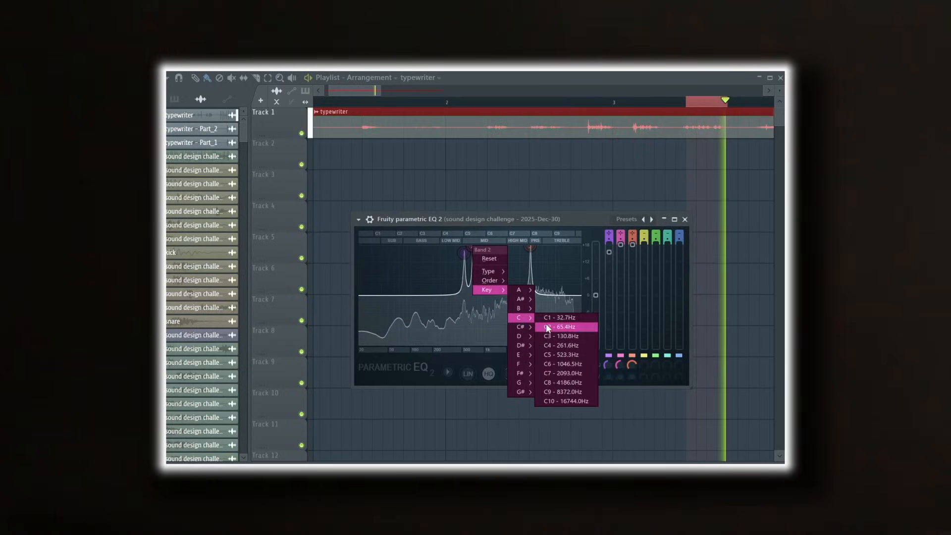
click(568, 354)
right_click(531, 249)
mouse_move(548, 289)
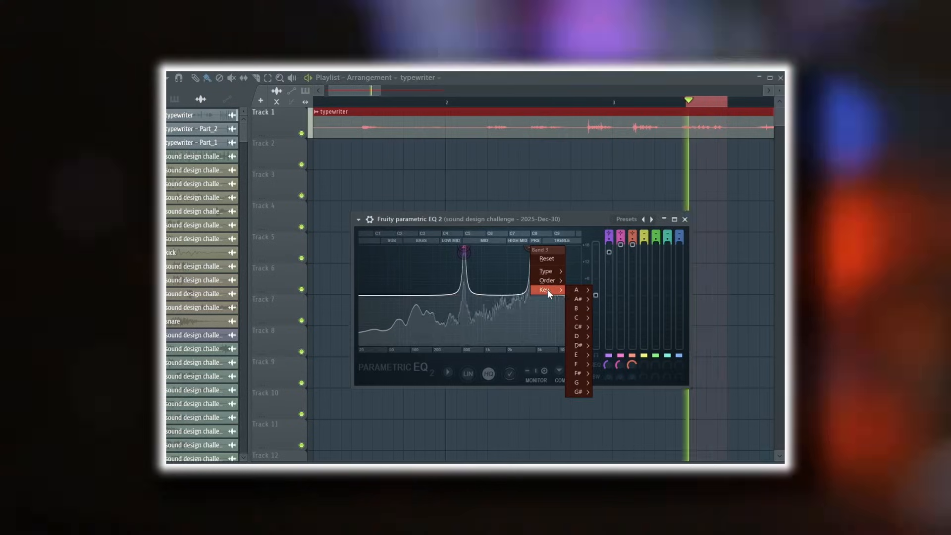
mouse_move(579, 319)
click(628, 355)
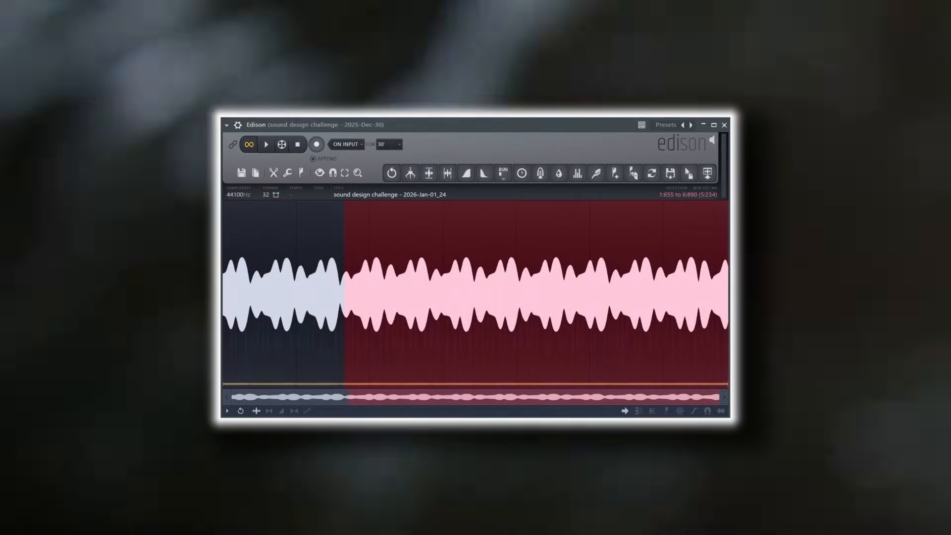
- Loop and audition the recorded tone from its start and from around its middle to find a steady section
drag(344, 346, 222, 348)
key(space)
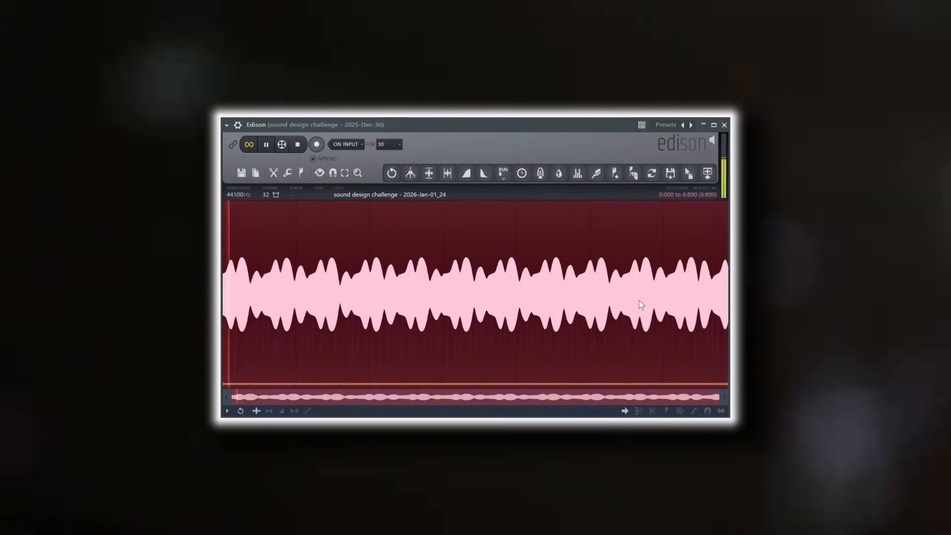
drag(417, 314, 400, 317)
scroll(412, 304, up, 4)
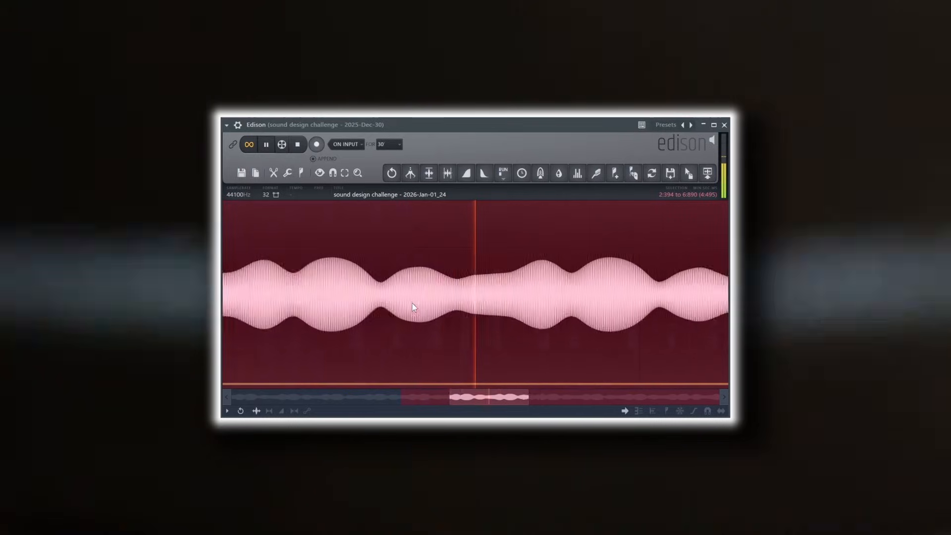
click(409, 303)
key(space)
- Select a short, even-level stretch of the waveform starting at about 4:227, tighten its end, and audition the loop
drag(524, 299, 493, 310)
scroll(517, 302, up, 4)
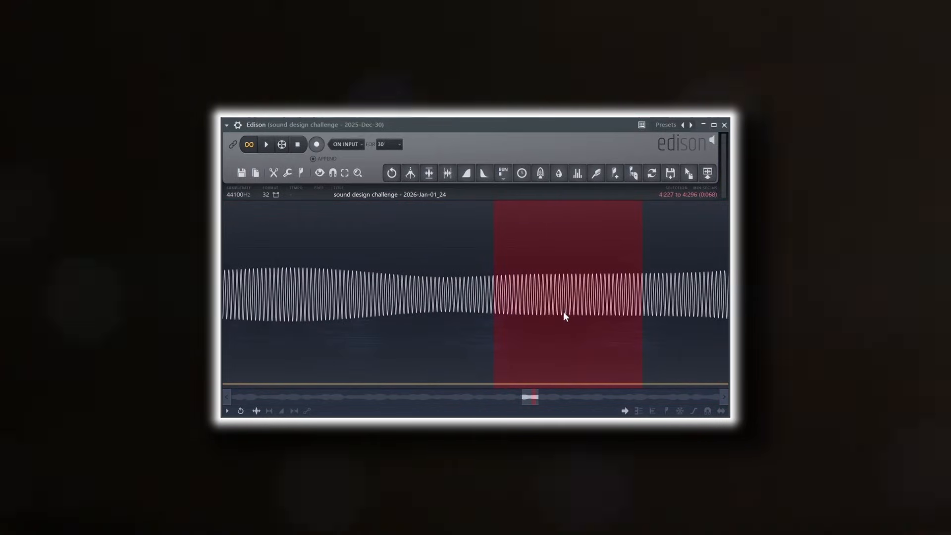
drag(643, 315, 626, 317)
key(space)
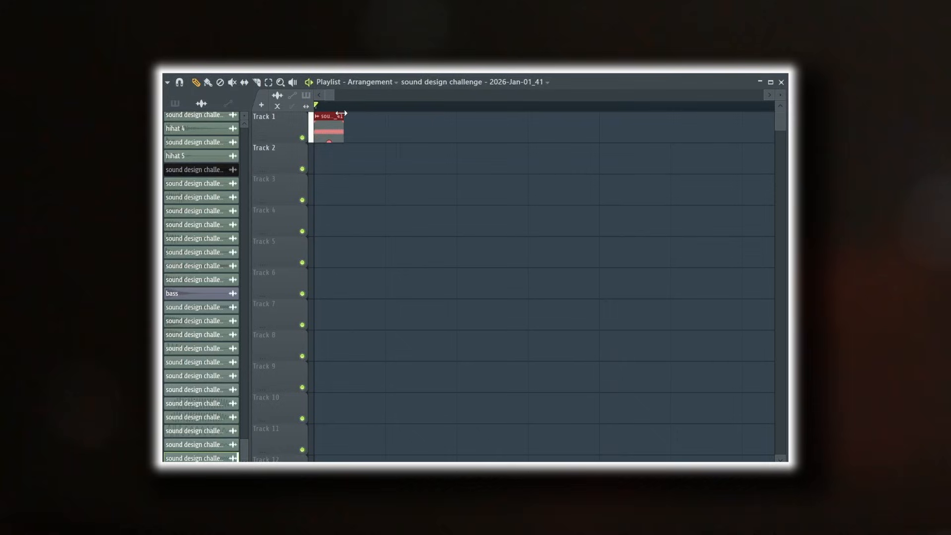
- Tune the extracted loop's sampler channel to C3 at +0 cent using the Tuner
drag(343, 117, 459, 117)
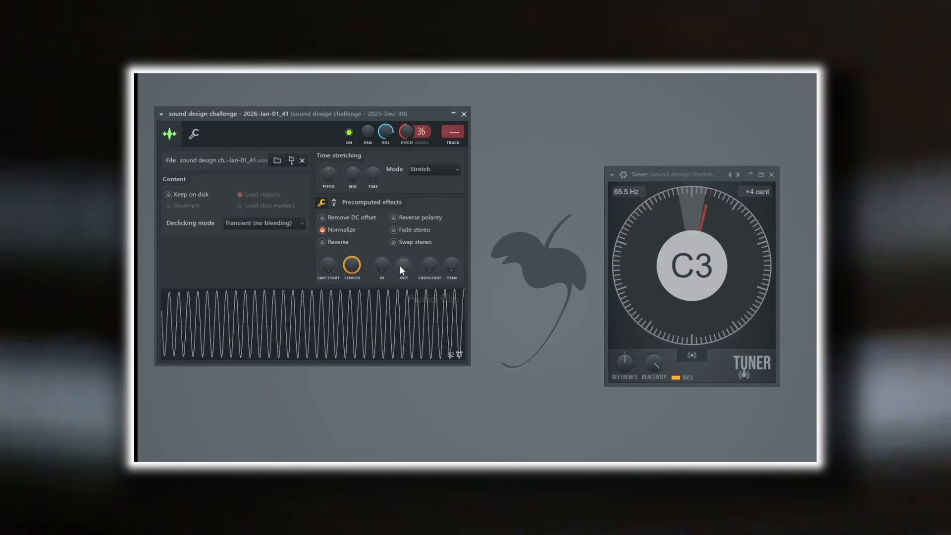
mouse_move(400, 265)
mouse_down()
mouse_move(400, 248)
mouse_move(399, 283)
mouse_up()
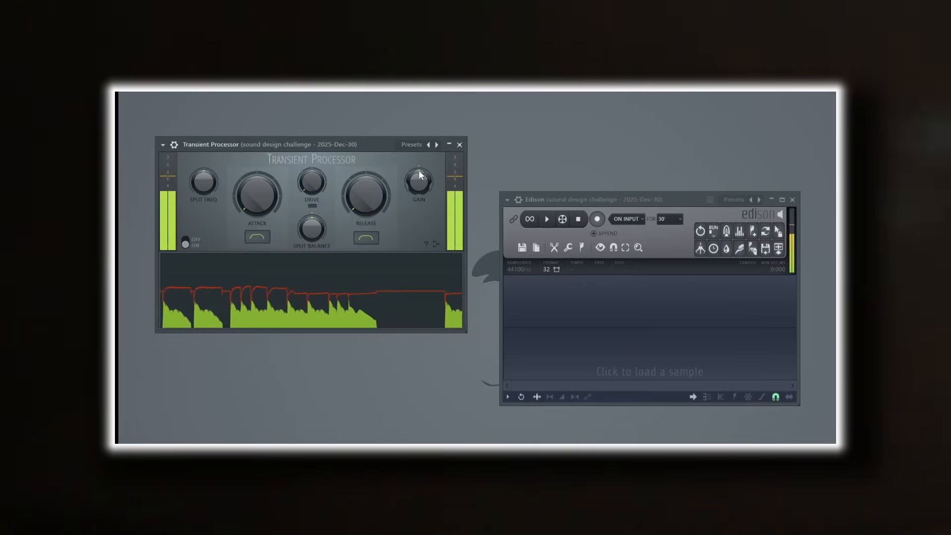
- Switch the Transient Processor's attack and release to the stepped curve shape, with attack at minimum and release at maximum
drag(387, 198, 386, 154)
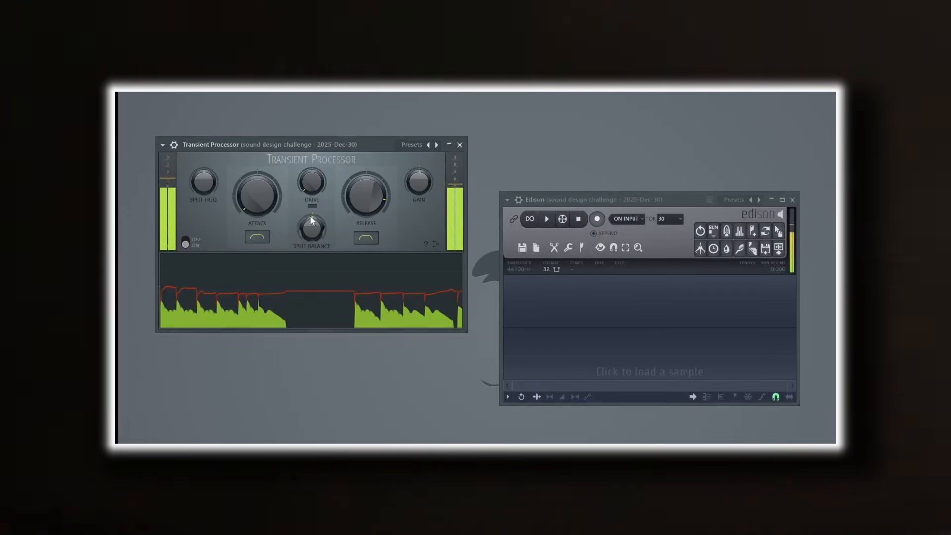
click(257, 237)
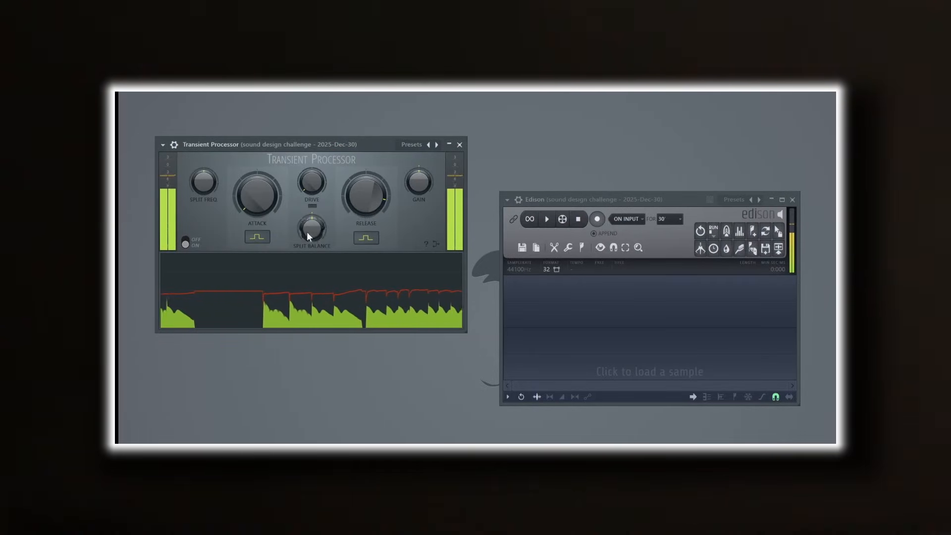
drag(258, 194, 259, 171)
drag(376, 186, 376, 262)
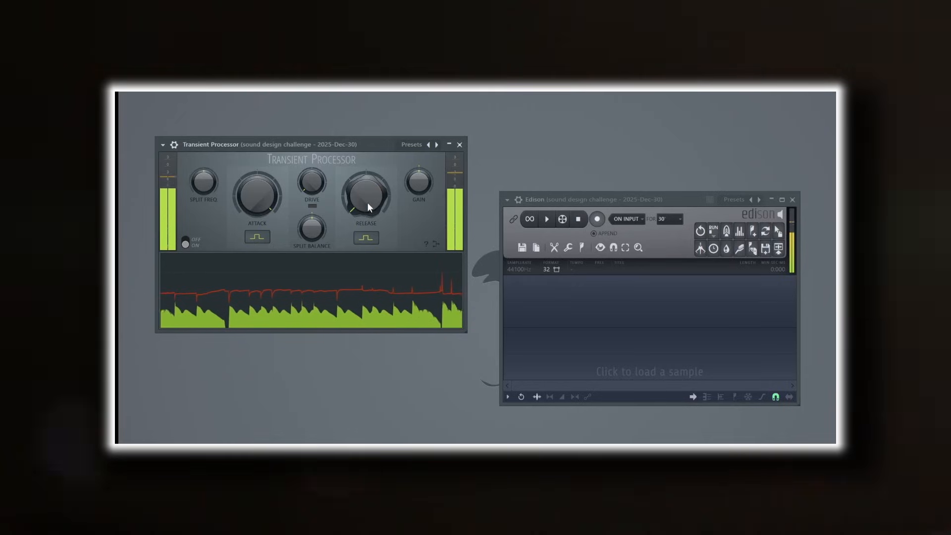
drag(367, 203, 367, 127)
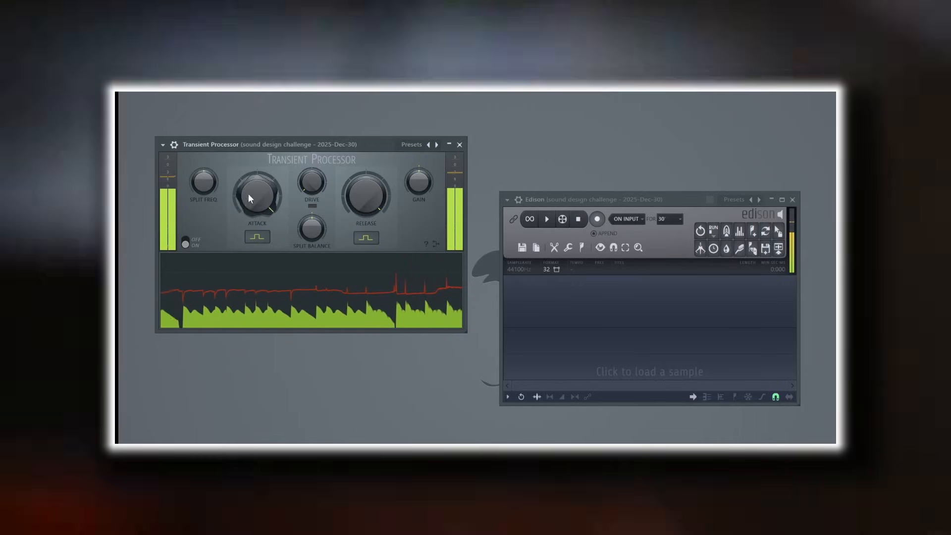
drag(259, 190, 260, 267)
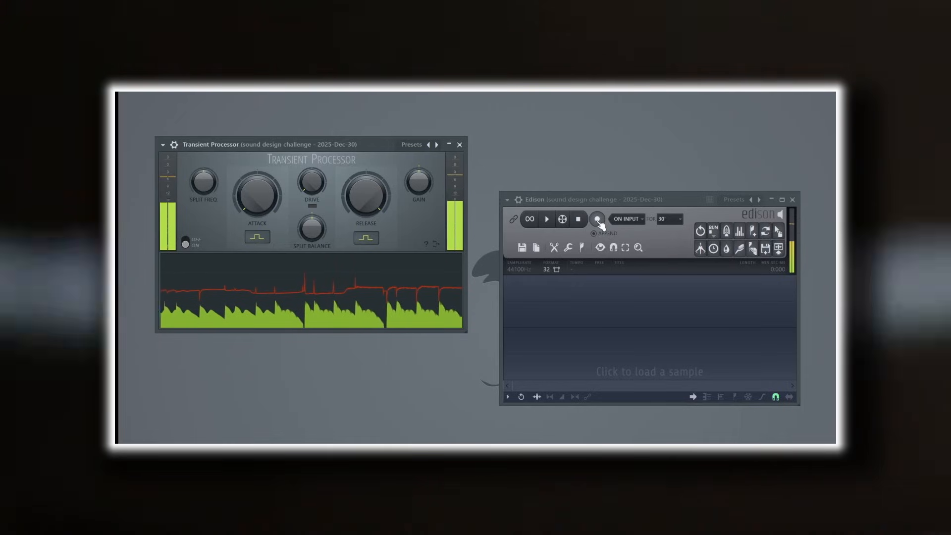
- Record the transient-processed sound into Edison and select its abrupt tail from 0:655 to 0:800
click(597, 219)
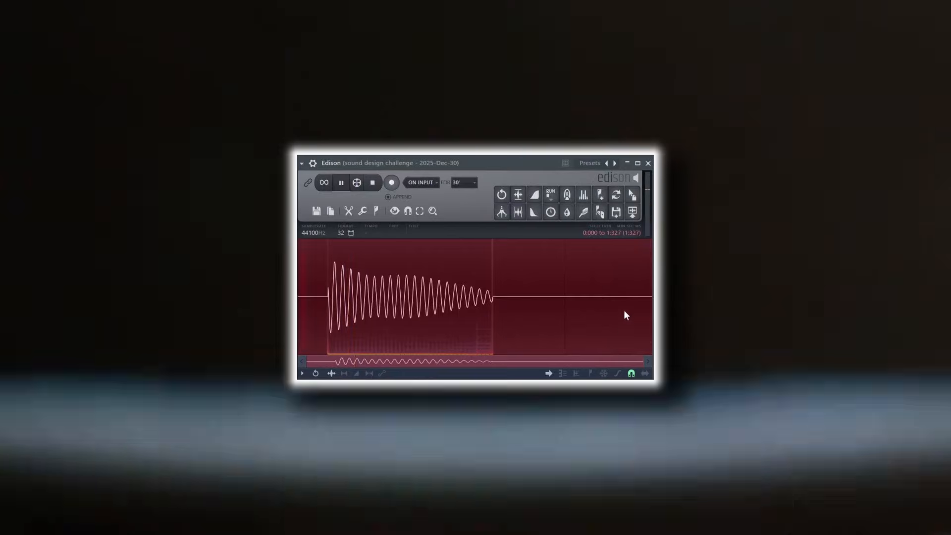
drag(649, 307, 510, 307)
click(495, 312)
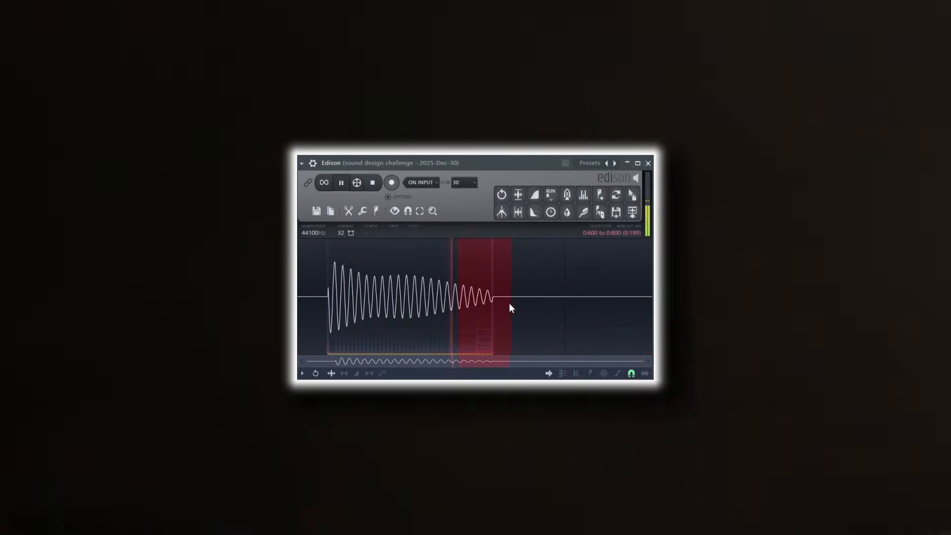
scroll(500, 308, up, 2)
drag(405, 316, 436, 317)
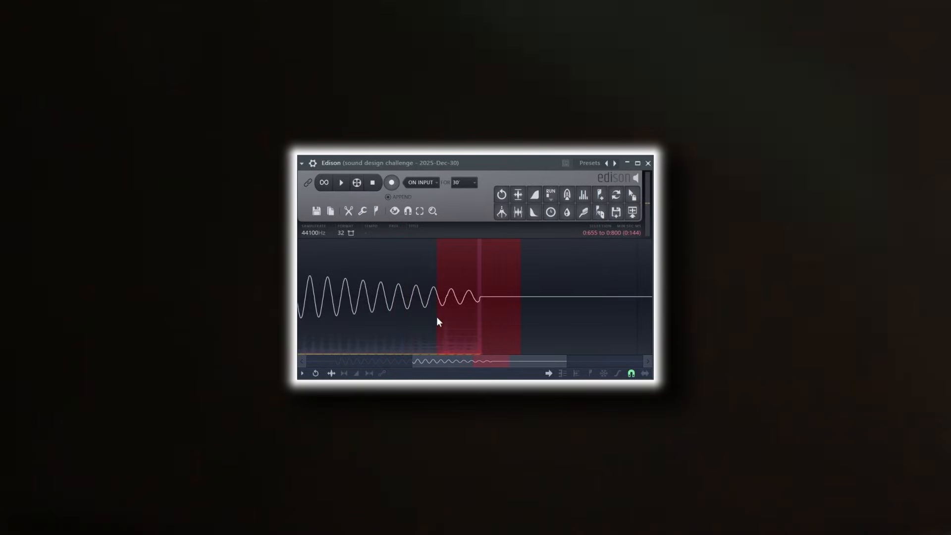
key(space)
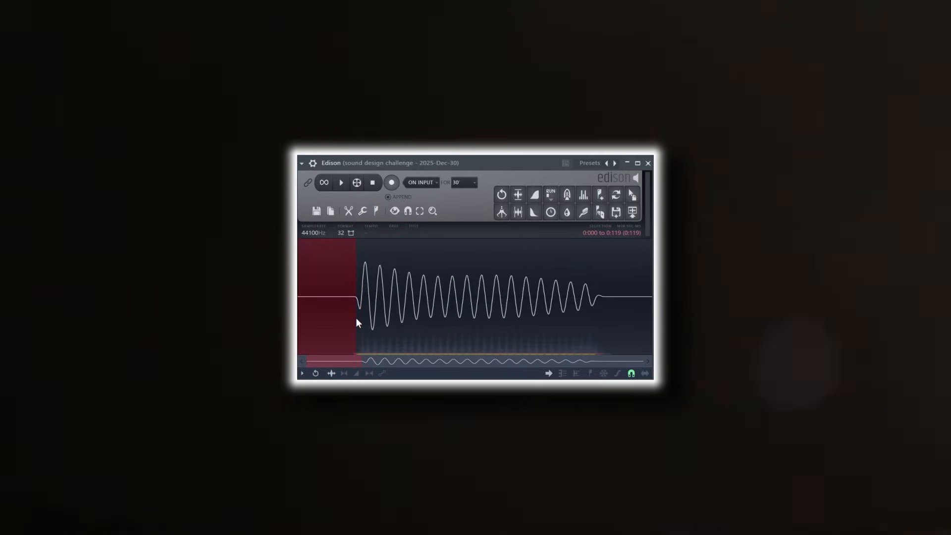
- Delete the silence before the sound up to 0:119, and its faint last cycle with the trailing silence
key(Delete)
drag(588, 304, 651, 303)
key(Delete)
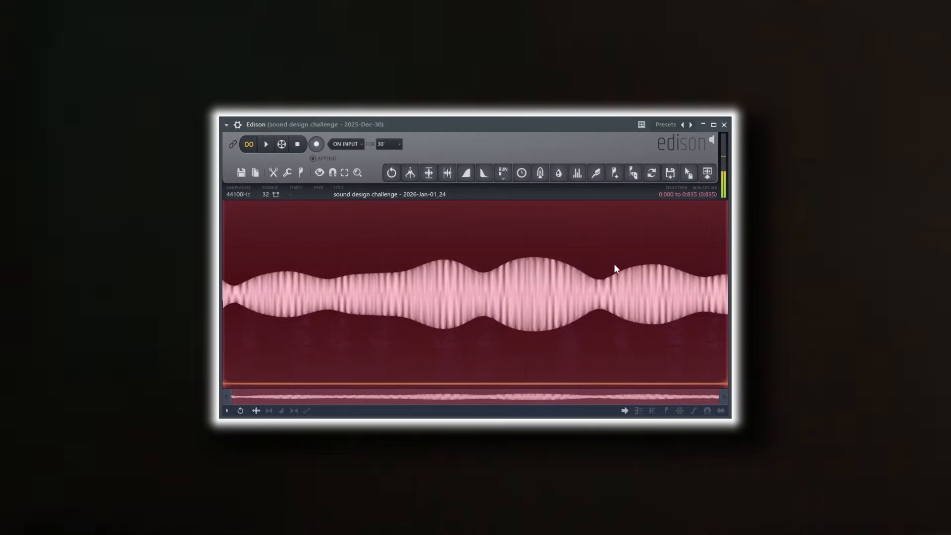
- Audition the whole decaying lead tone in Edison and normalize it
key(space)
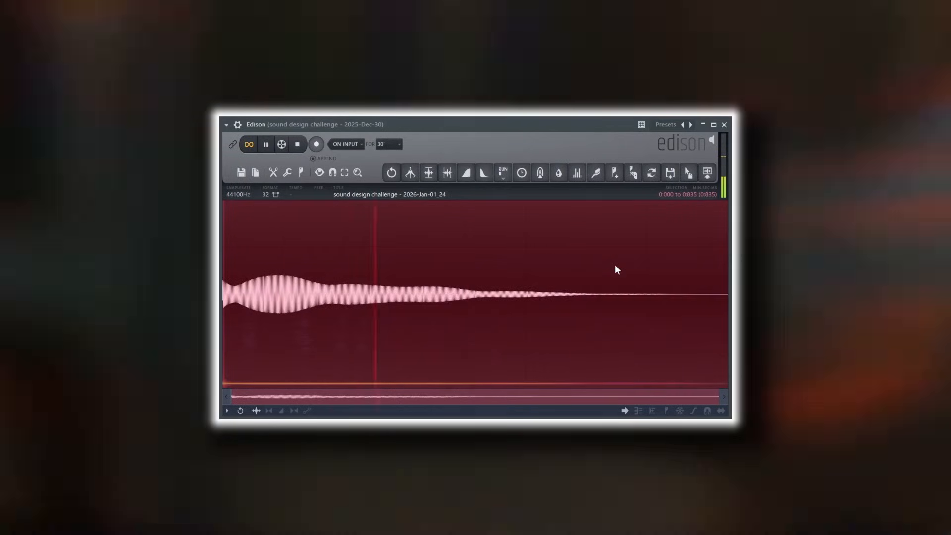
click(429, 173)
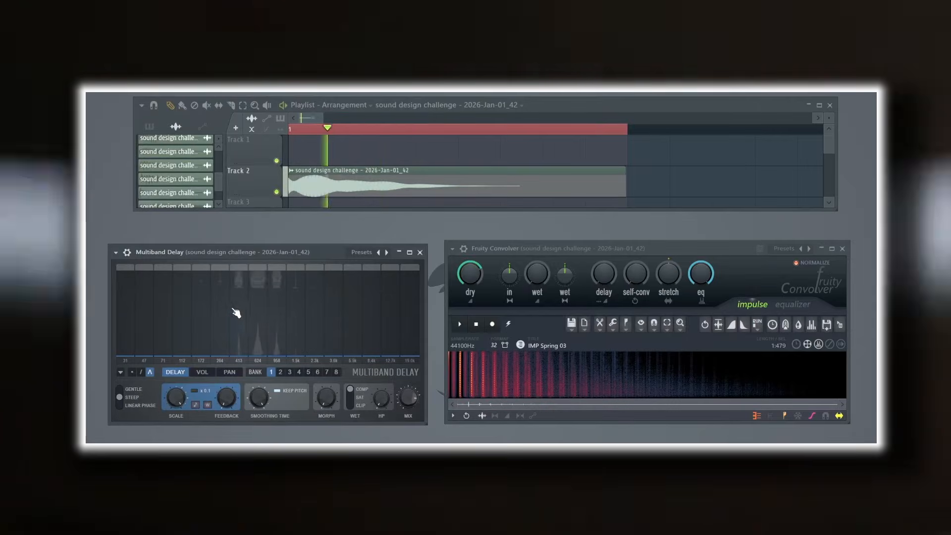
- Shape the Multiband Delay's delay times into an uneven curve peaking in the mid bands, and set the Convolver's self-conv to minimum
drag(234, 309, 234, 312)
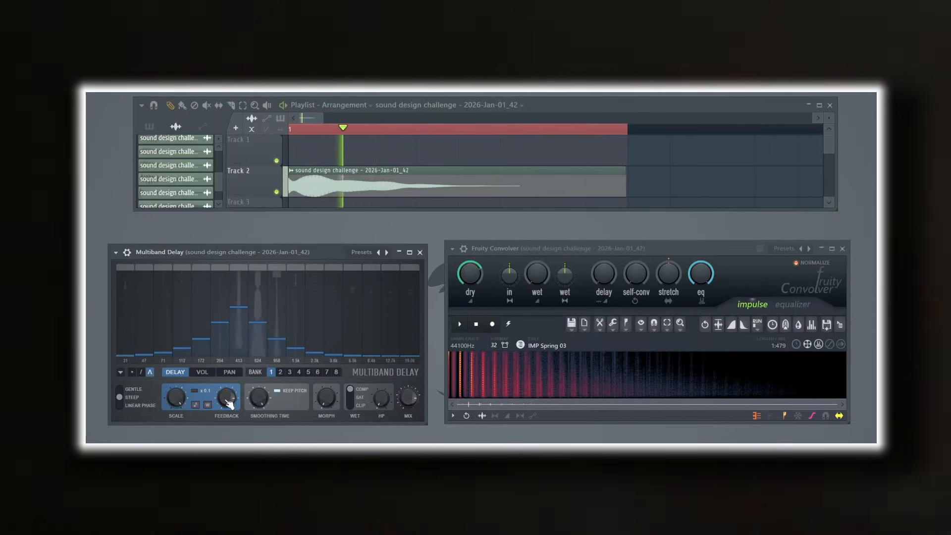
mouse_move(278, 308)
mouse_down()
mouse_move(204, 319)
mouse_move(198, 306)
mouse_move(217, 327)
mouse_up()
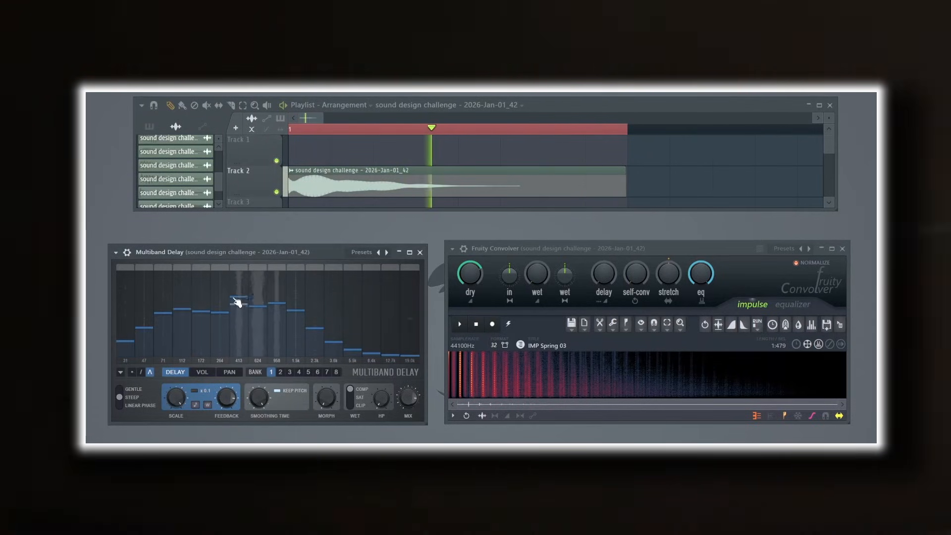
drag(335, 326, 329, 369)
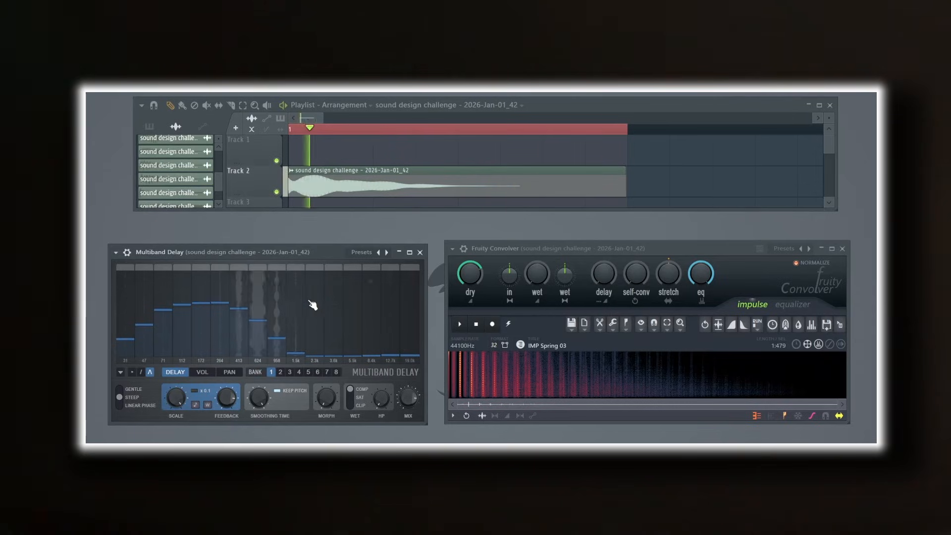
mouse_move(313, 305)
mouse_down()
mouse_move(389, 344)
mouse_move(377, 331)
mouse_up()
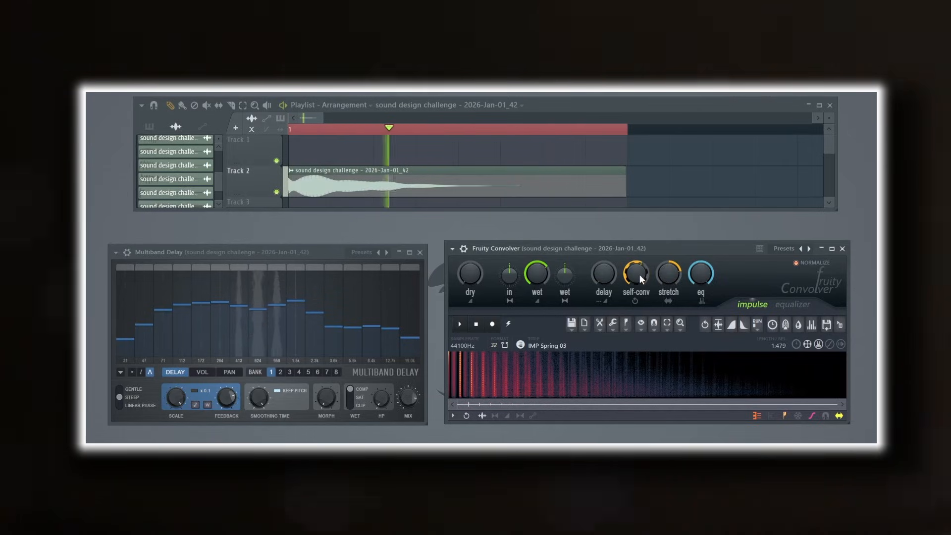
drag(639, 278, 639, 312)
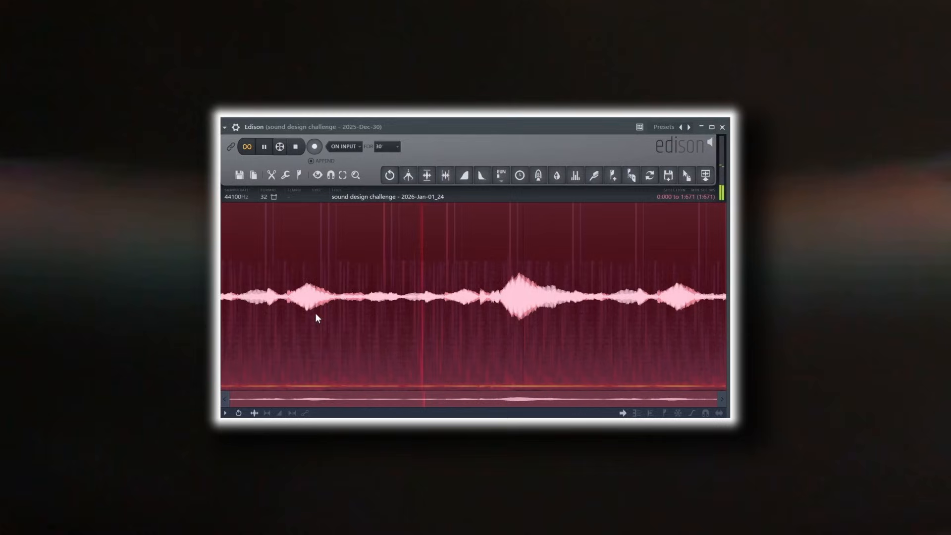
- Select the loudest swell in the middle of the resampled recording, normalize it, and adjust the crossfade in its sampler channel
shift+click(406, 319)
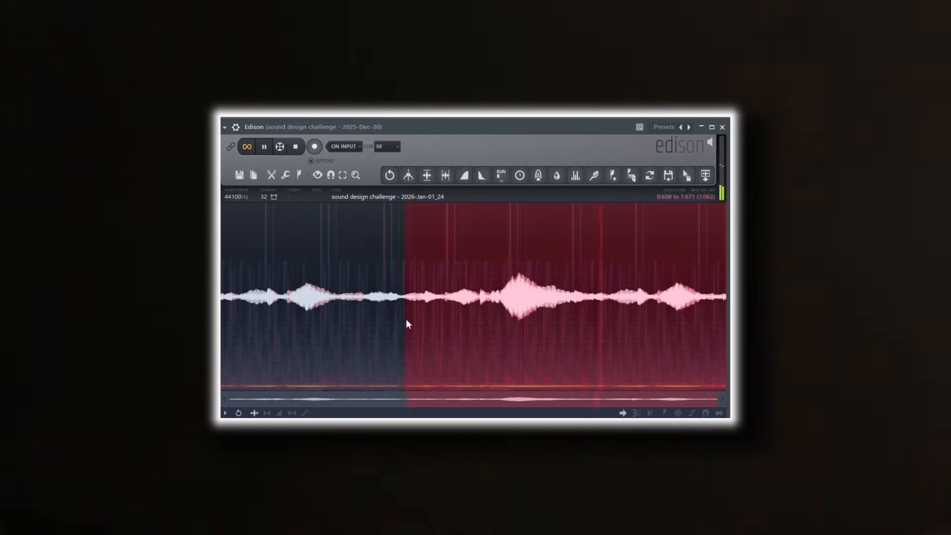
drag(502, 315, 612, 341)
click(427, 175)
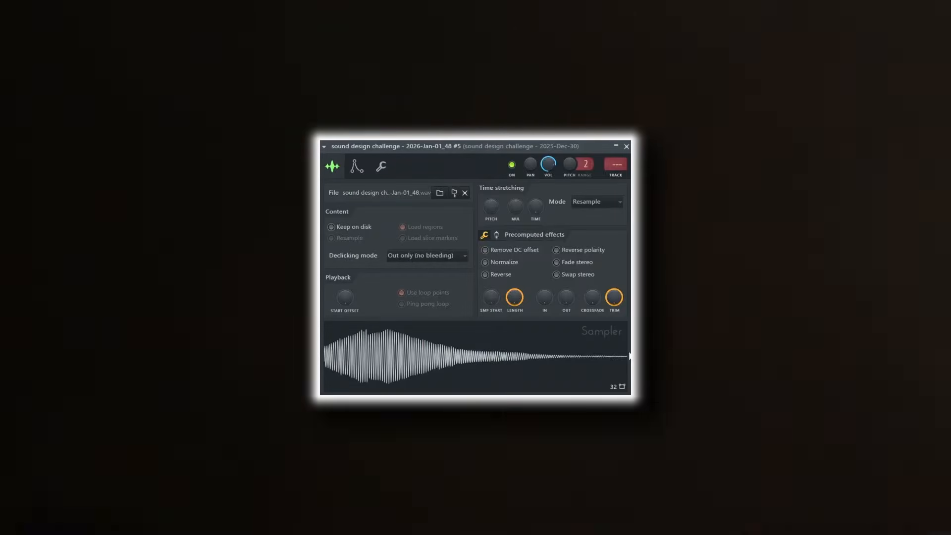
drag(600, 310, 595, 303)
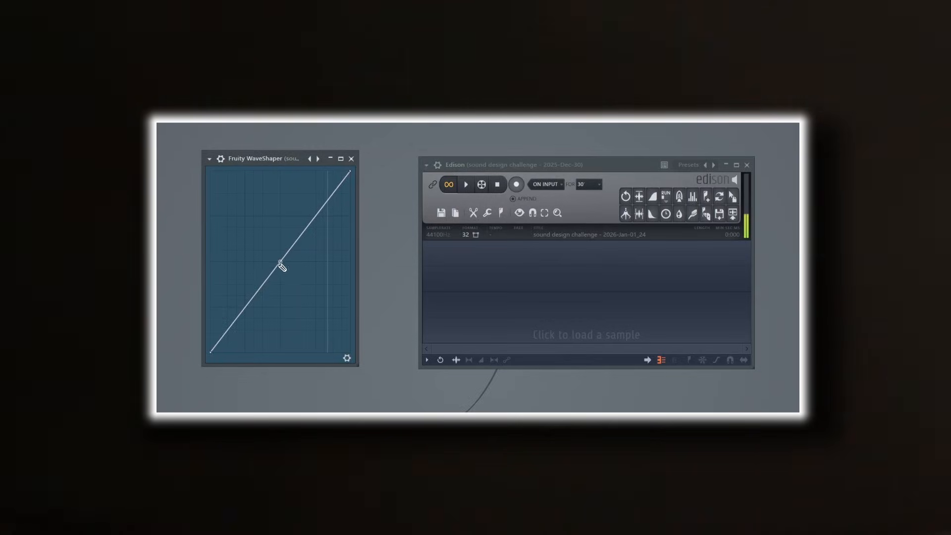
- Redraw the Fruity WaveShaper's lower half freehand so the curve rises steeply from the centre to the maximum, forming a V shape
mouse_move(279, 264)
mouse_down()
mouse_move(272, 224)
mouse_move(225, 174)
mouse_up()
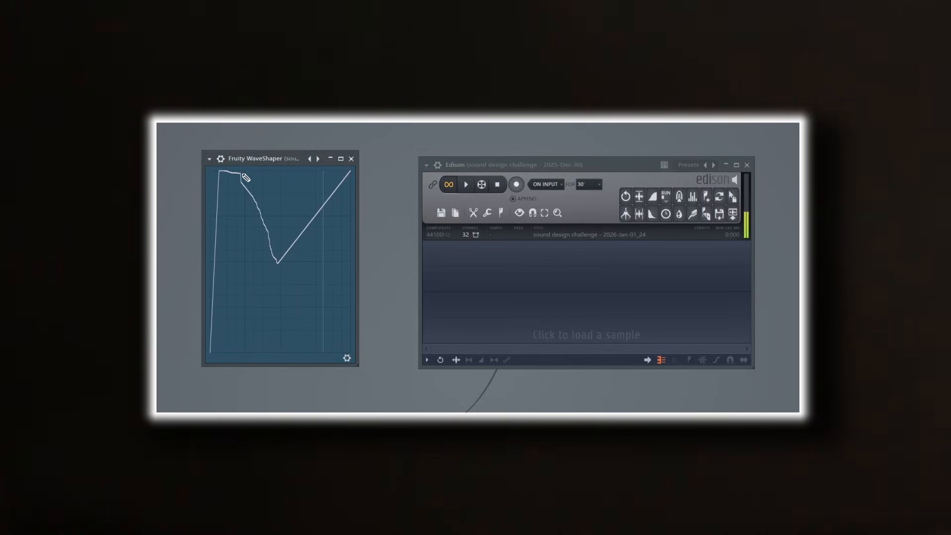
mouse_move(296, 180)
mouse_down()
mouse_move(337, 177)
mouse_move(228, 171)
mouse_move(215, 272)
mouse_move(227, 364)
mouse_move(213, 319)
mouse_move(215, 265)
mouse_up()
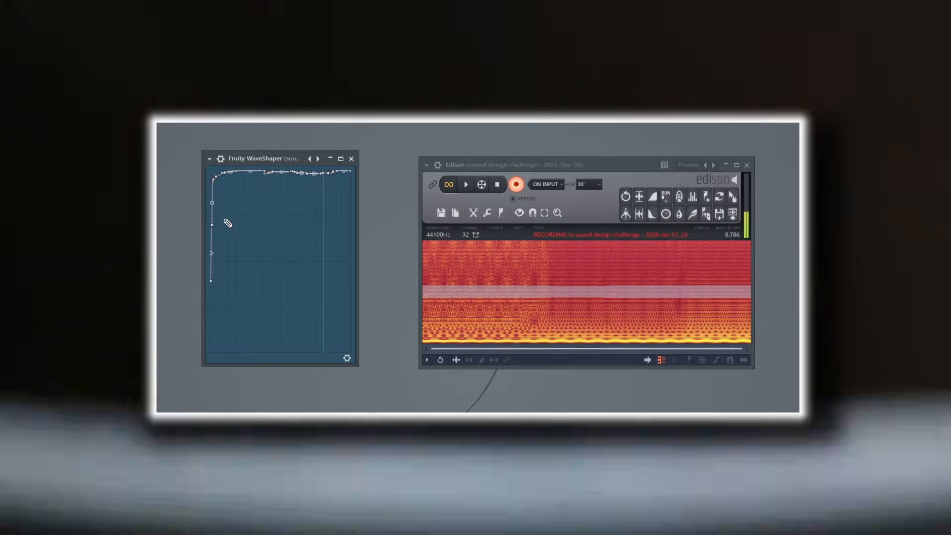
mouse_move(228, 218)
mouse_down()
mouse_move(211, 226)
mouse_move(215, 187)
mouse_move(208, 166)
mouse_move(199, 172)
mouse_up()
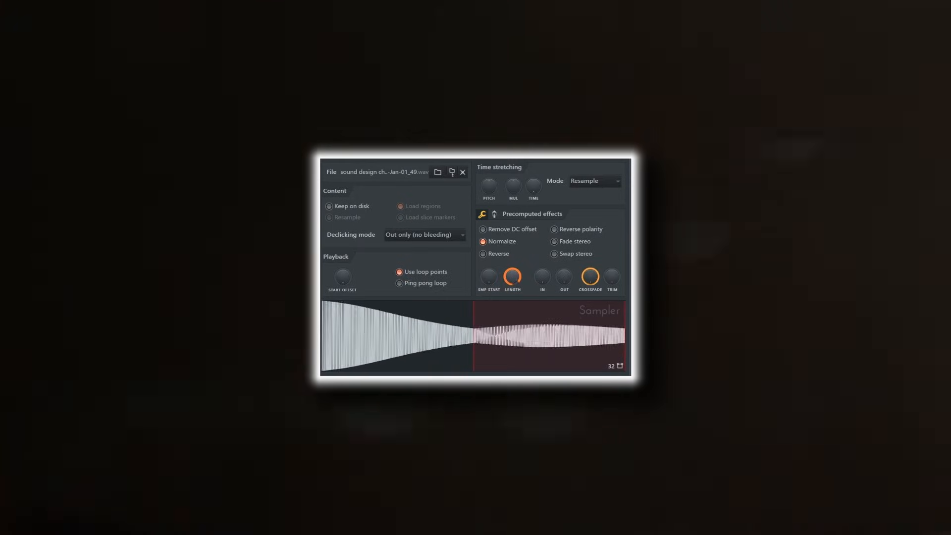
- Shorten the looped sample's length to about half and lengthen the attack of its volume envelope
mouse_move(515, 277)
mouse_down()
mouse_move(515, 308)
mouse_move(517, 273)
mouse_up()
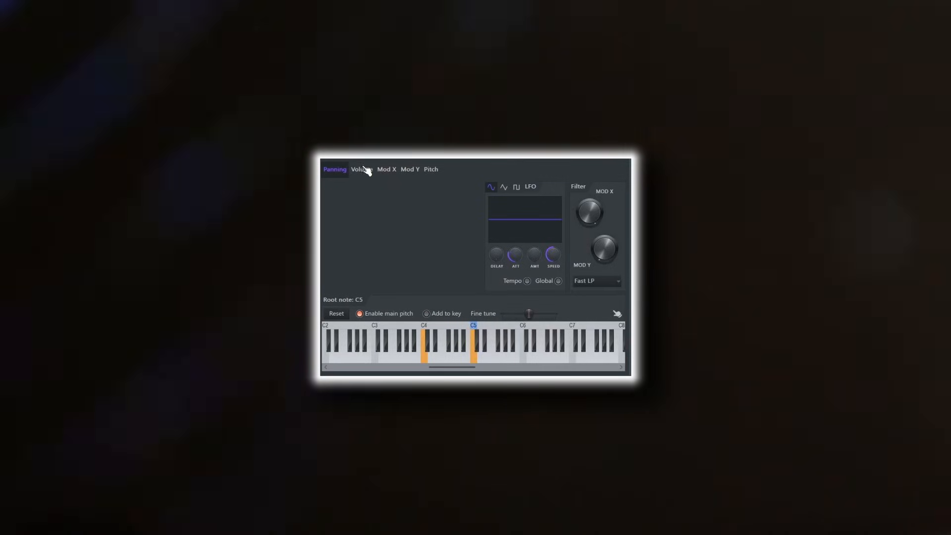
click(365, 171)
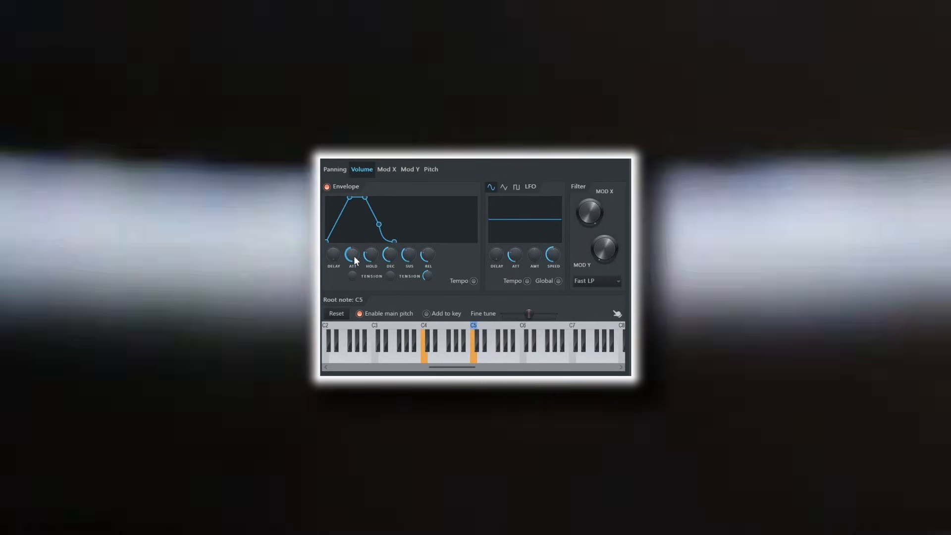
drag(353, 255, 354, 248)
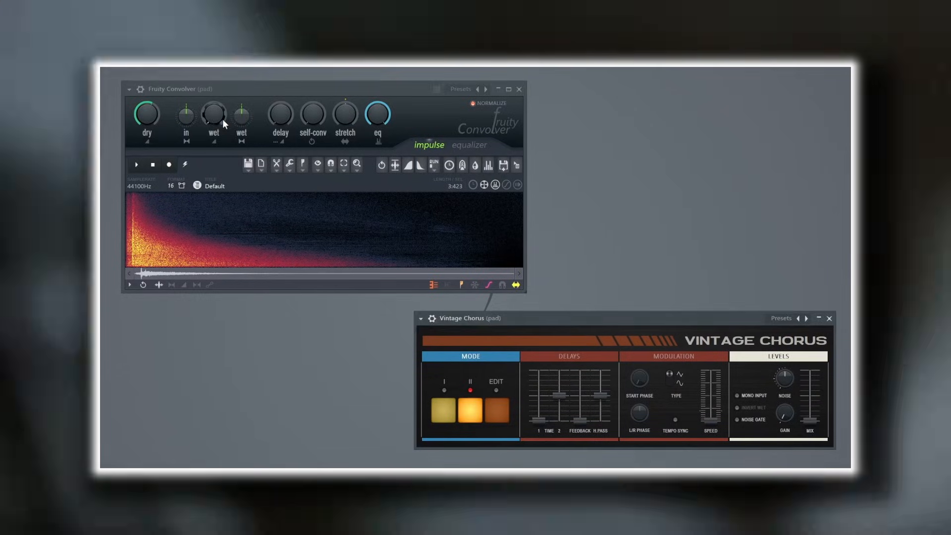
- Raise the pad's Fruity Convolver wet level, reduce its dry level, and raise the Vintage Chorus mix close to maximum
drag(223, 123, 223, 120)
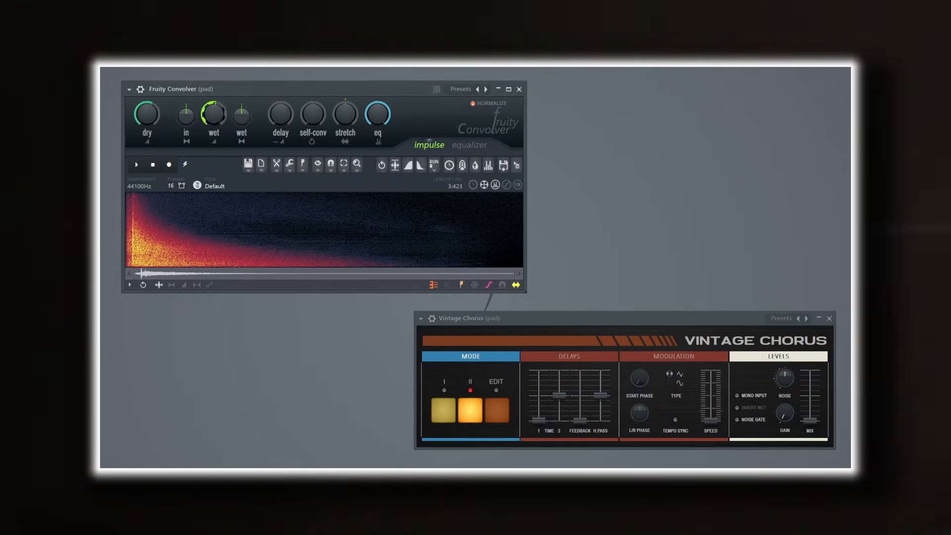
drag(149, 116, 149, 125)
drag(810, 404, 810, 379)
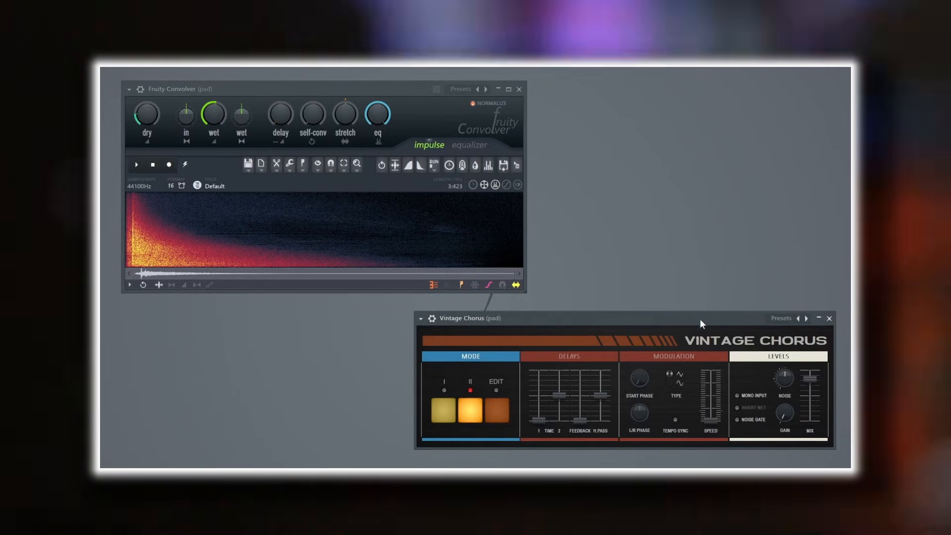